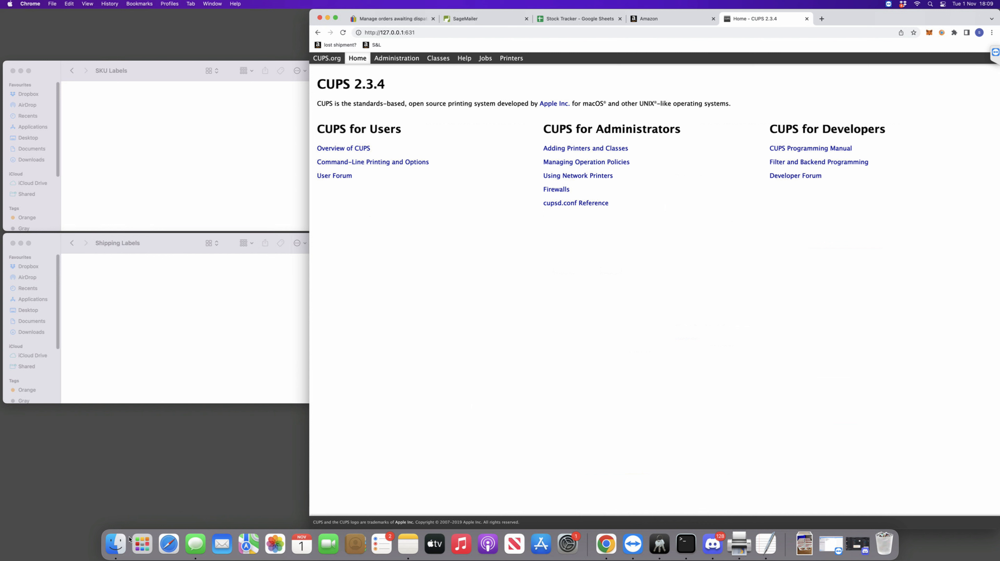
Launch Automator from the Applications folder and create a new document of type Folder Action.
{"action": "left_click", "coordinate": [11, 5]}
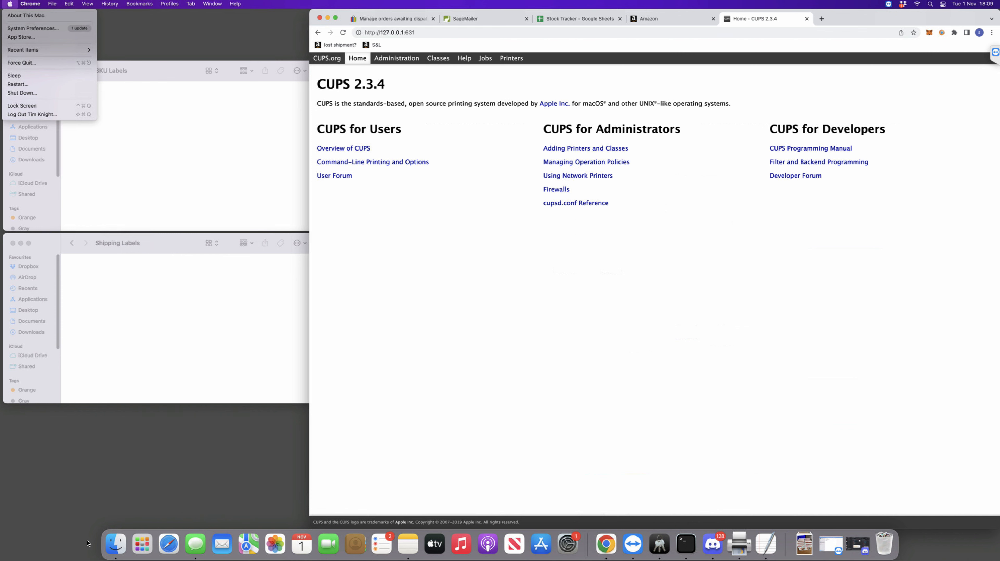
{"action": "left_click", "coordinate": [120, 545]}
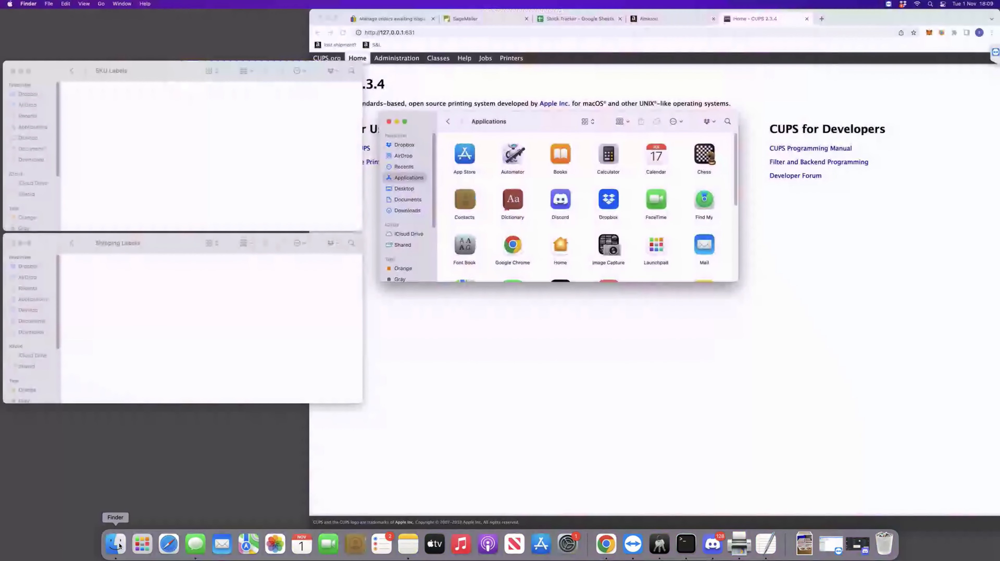
{"action": "double_click", "coordinate": [507, 156]}
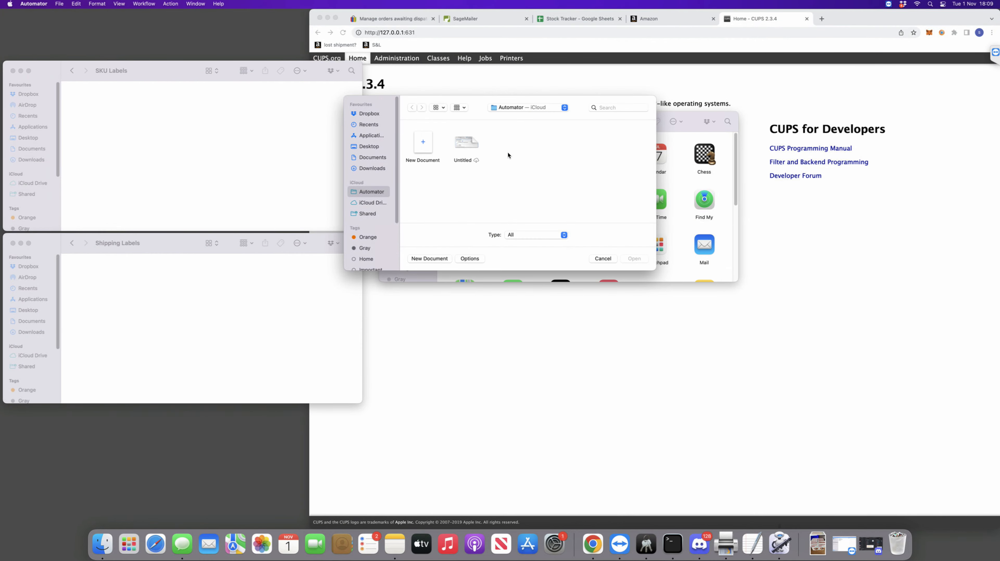
{"action": "left_click", "coordinate": [437, 262]}
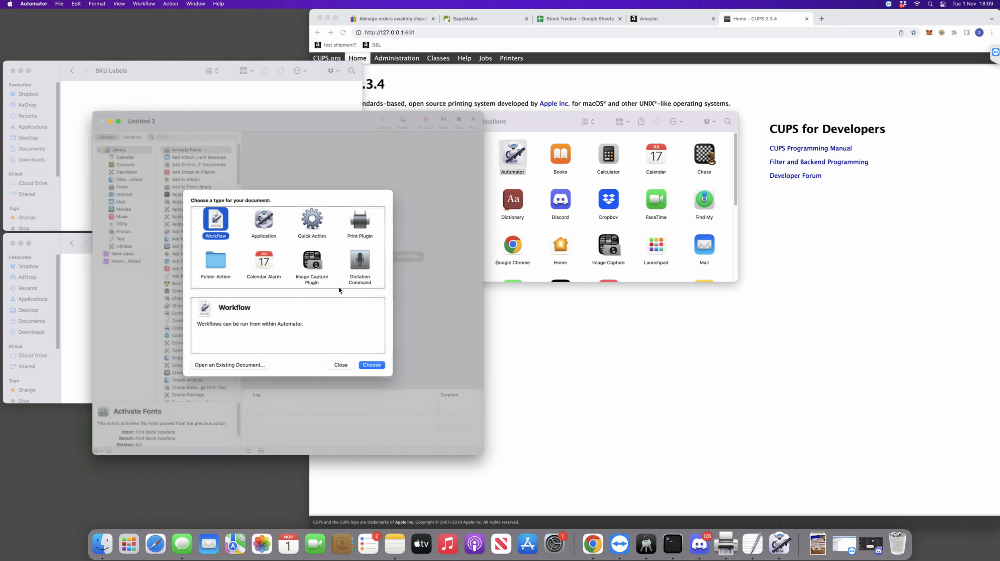
{"action": "left_click", "coordinate": [217, 262]}
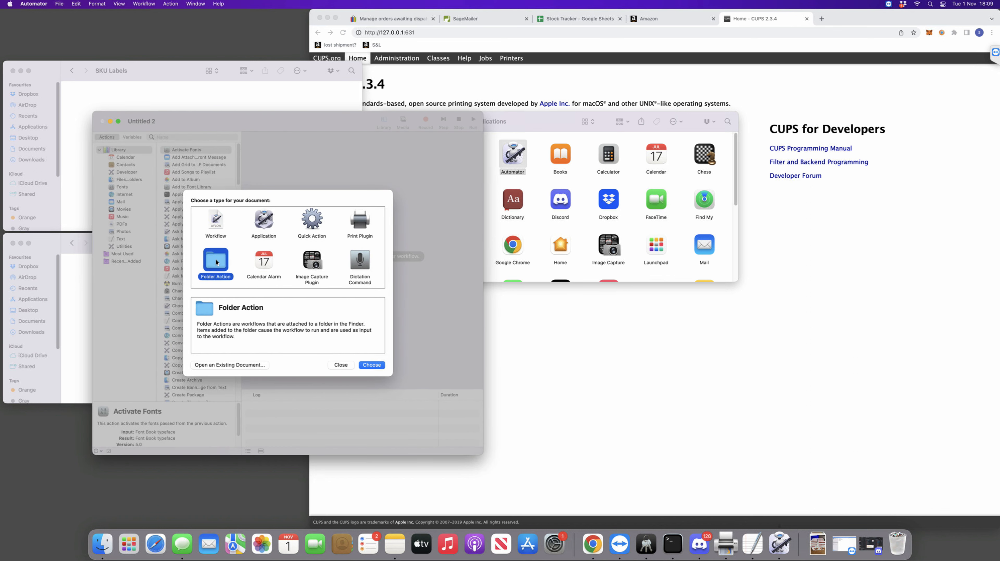
{"action": "left_click", "coordinate": [371, 365]}
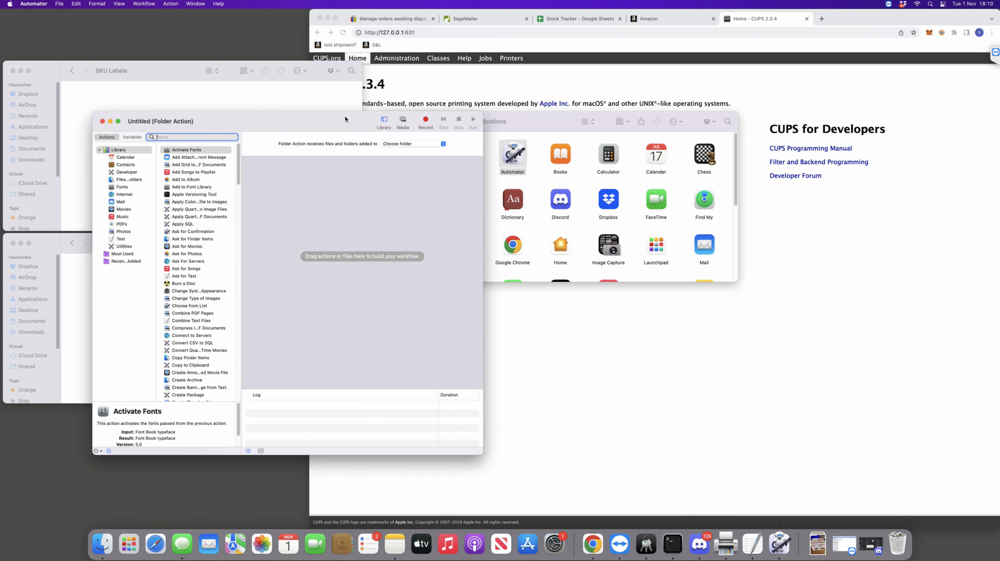
{"action": "left_click_drag", "start_coordinate": [357, 118], "coordinate": [362, 118]}
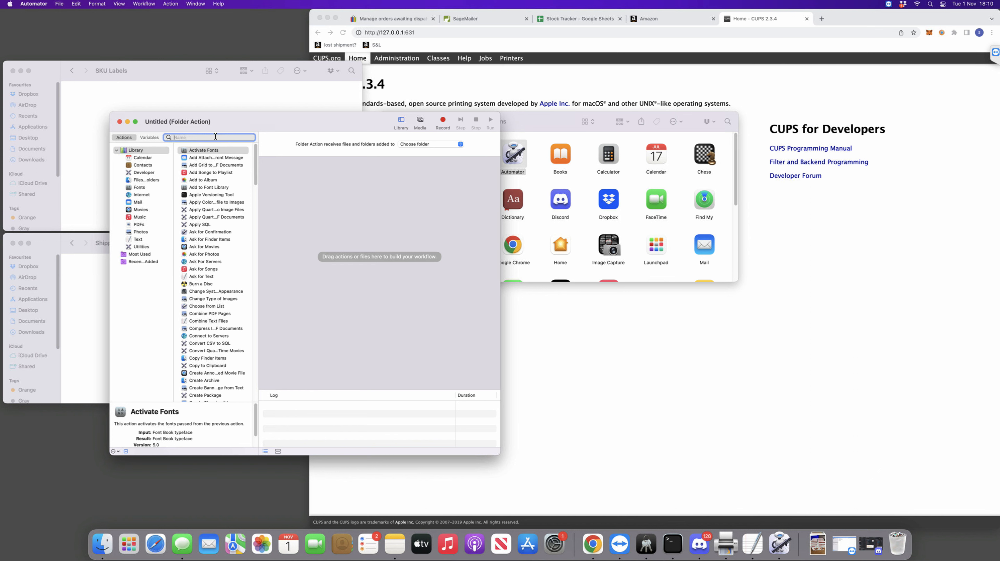
{"action": "type", "text": "finder"}
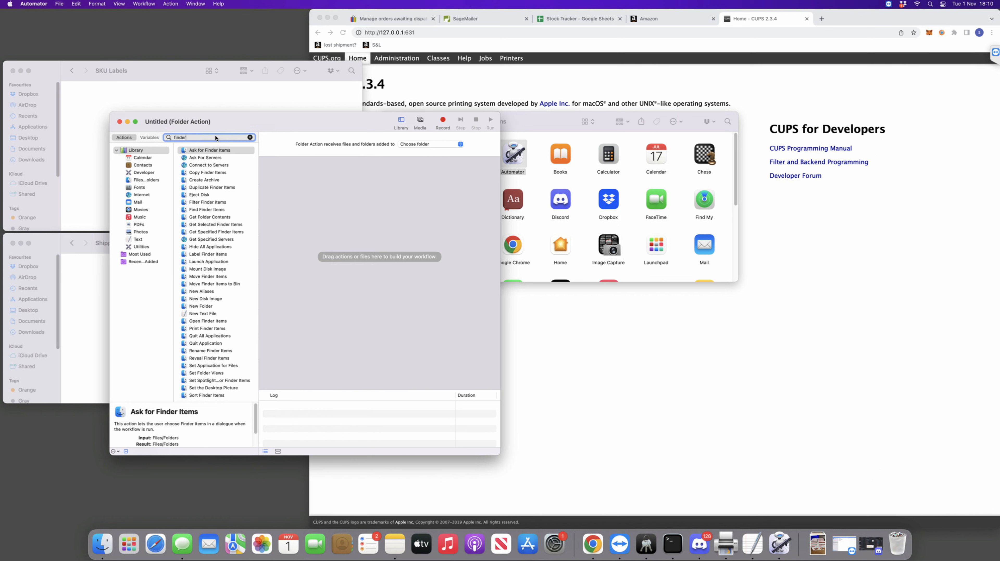
{"action": "key", "text": "BackSpace"}
{"action": "key", "text": "BackSpace"}
{"action": "key", "text": "BackSpace"}
{"action": "key", "text": "BackSpace"}
{"action": "key", "text": "BackSpace"}
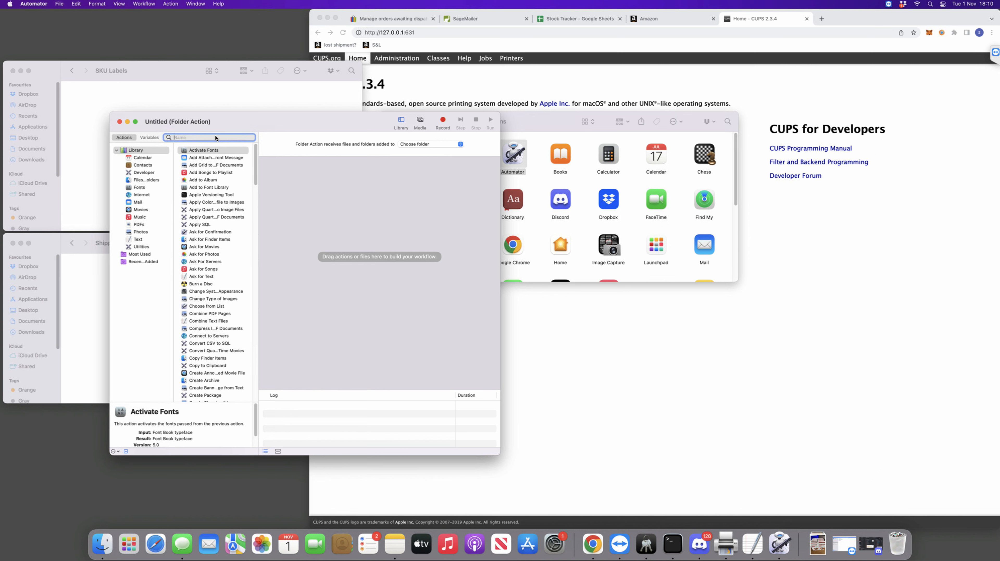
Find the Print Finder Items action with the search term "print", add it to the workflow, and set its printer to Shipping Labels.
{"action": "type", "text": "print"}
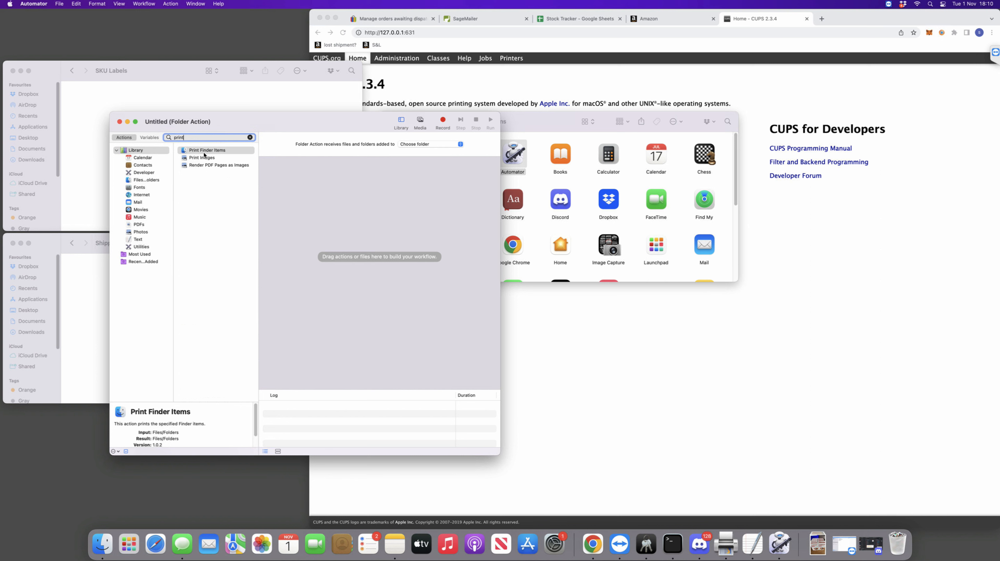
{"action": "left_click_drag", "start_coordinate": [197, 152], "coordinate": [350, 211]}
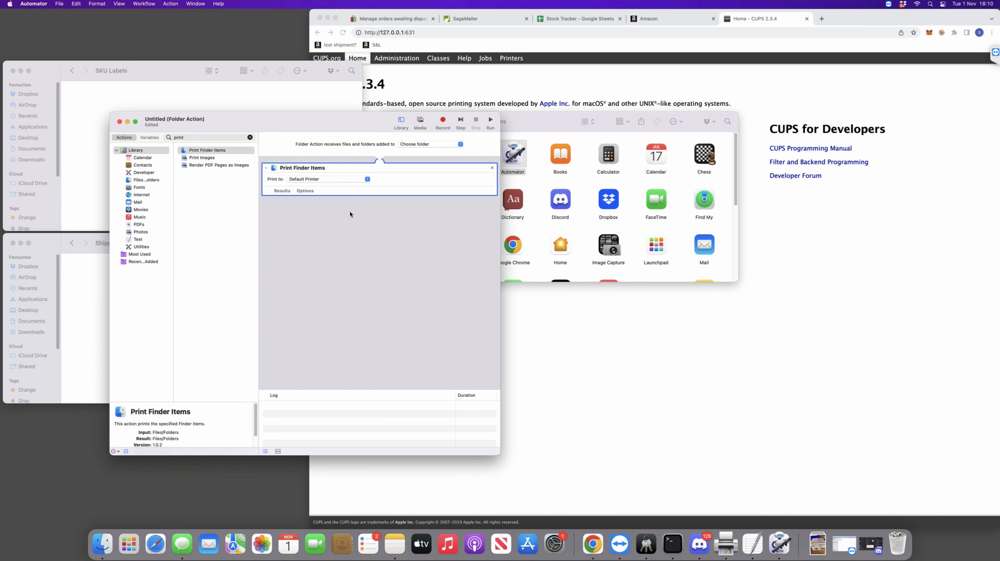
{"action": "left_click", "coordinate": [324, 179]}
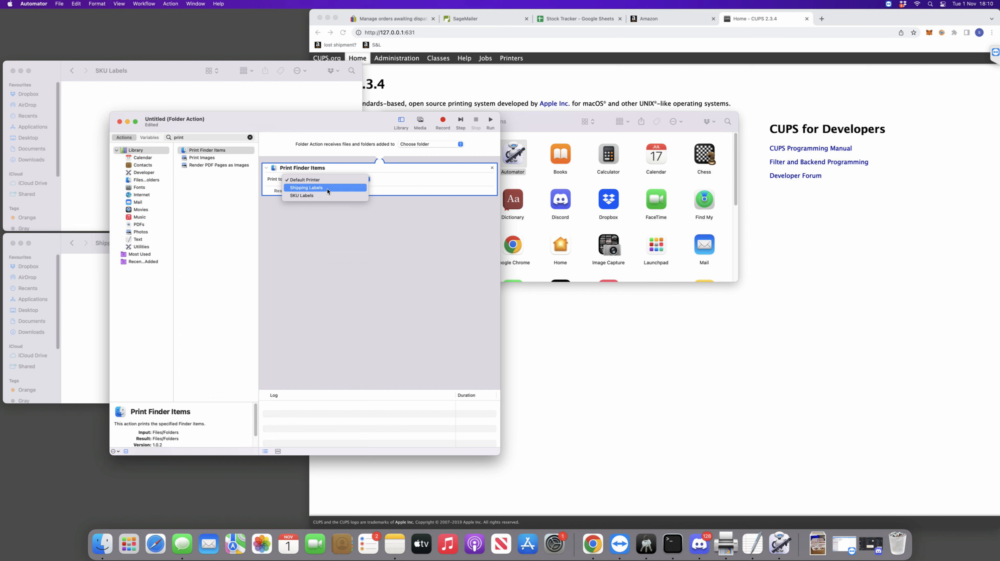
{"action": "left_click", "coordinate": [314, 188]}
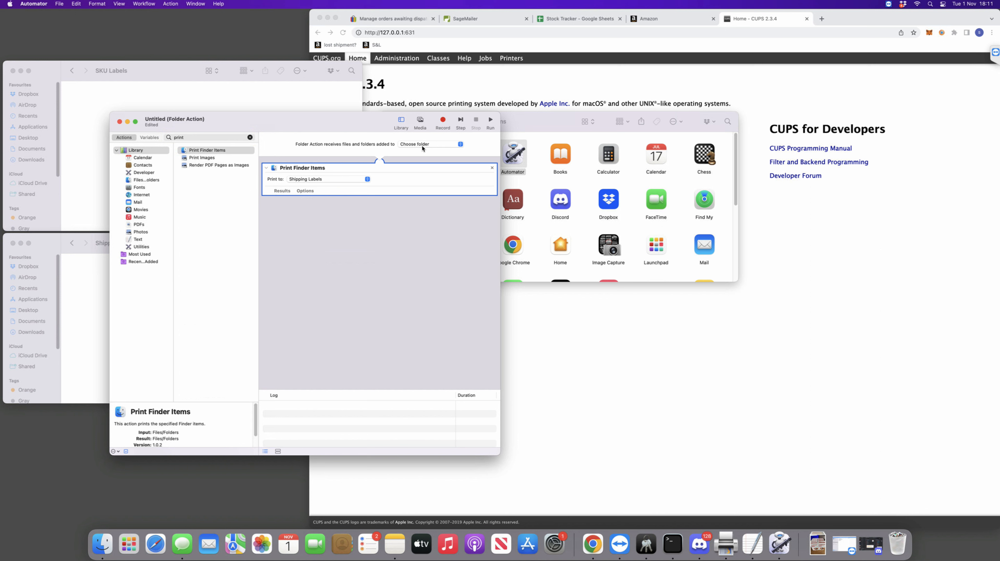
Examine the Shipping Labels and SKU Labels folders inside Documents in Finder.
{"action": "left_click", "coordinate": [177, 76]}
{"action": "left_click", "coordinate": [32, 149]}
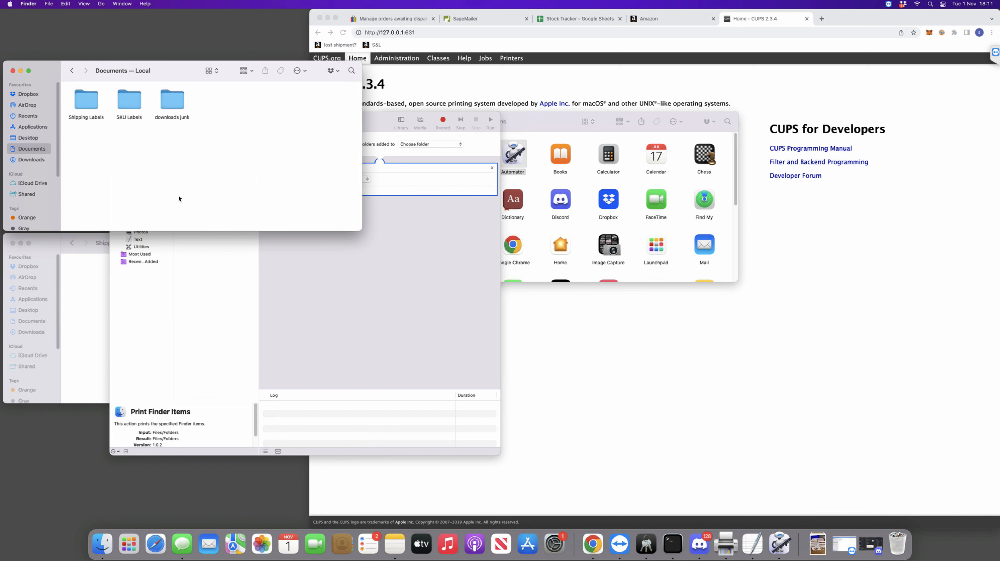
{"action": "left_click", "coordinate": [87, 105]}
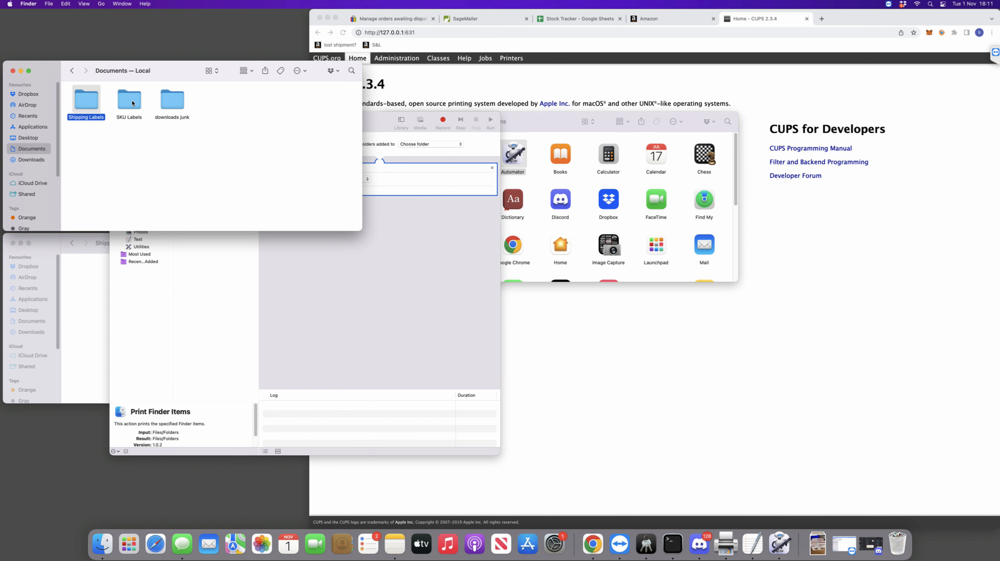
{"action": "left_click", "coordinate": [132, 103]}
{"action": "double_click", "coordinate": [133, 104]}
{"action": "left_click", "coordinate": [72, 70]}
{"action": "left_click", "coordinate": [86, 106]}
{"action": "double_click", "coordinate": [85, 106]}
{"action": "left_click", "coordinate": [73, 71]}
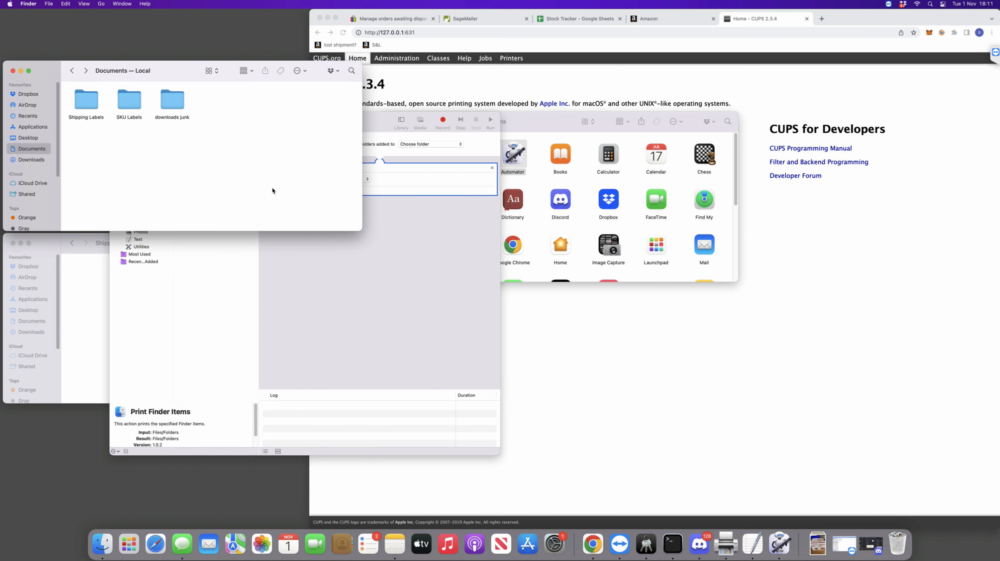
In Automator, set the folder action to receive files added to the Shipping Labels folder in Documents.
{"action": "left_click", "coordinate": [414, 257]}
{"action": "left_click", "coordinate": [435, 144]}
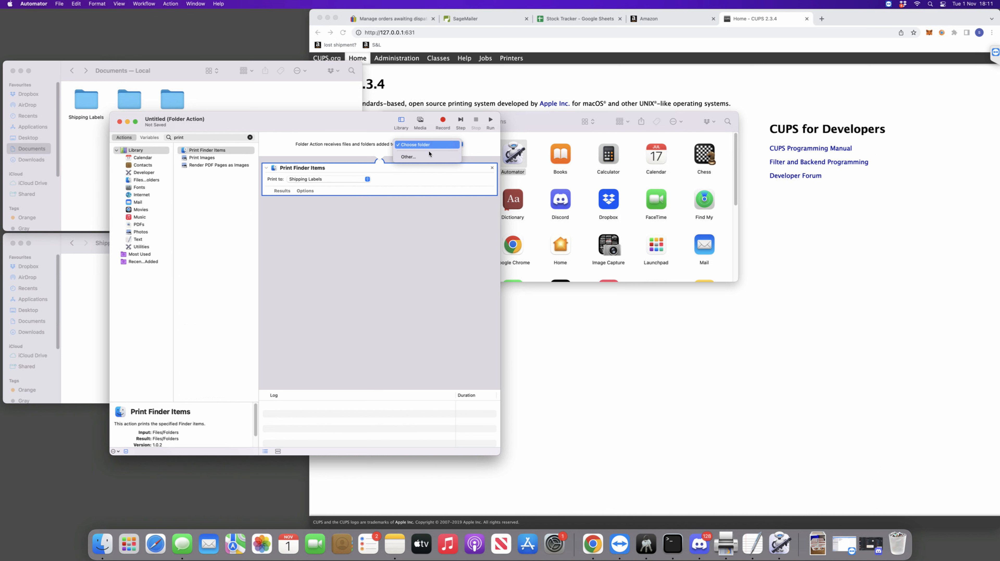
{"action": "left_click", "coordinate": [411, 157]}
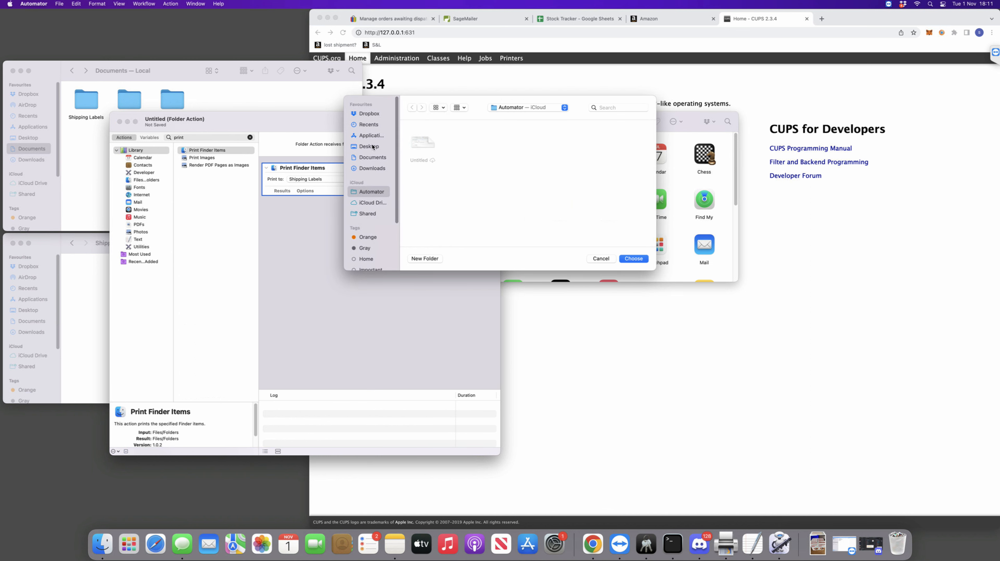
{"action": "left_click", "coordinate": [372, 157]}
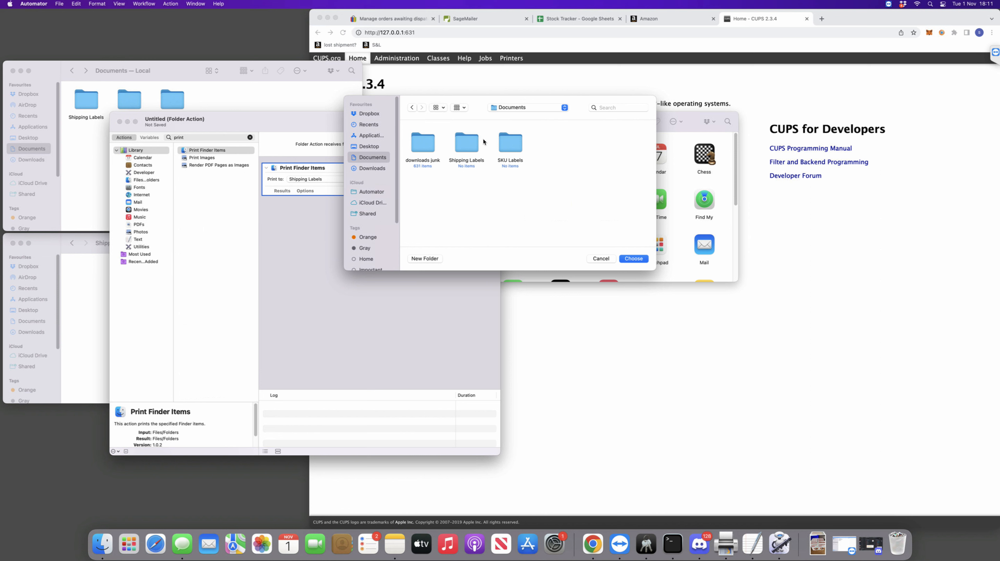
{"action": "left_click", "coordinate": [471, 146]}
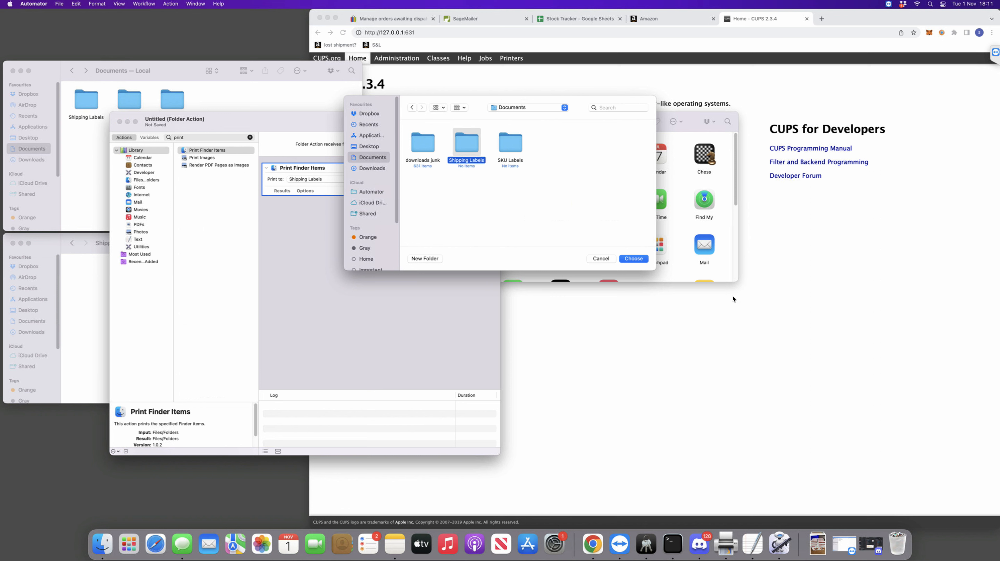
{"action": "left_click", "coordinate": [634, 259]}
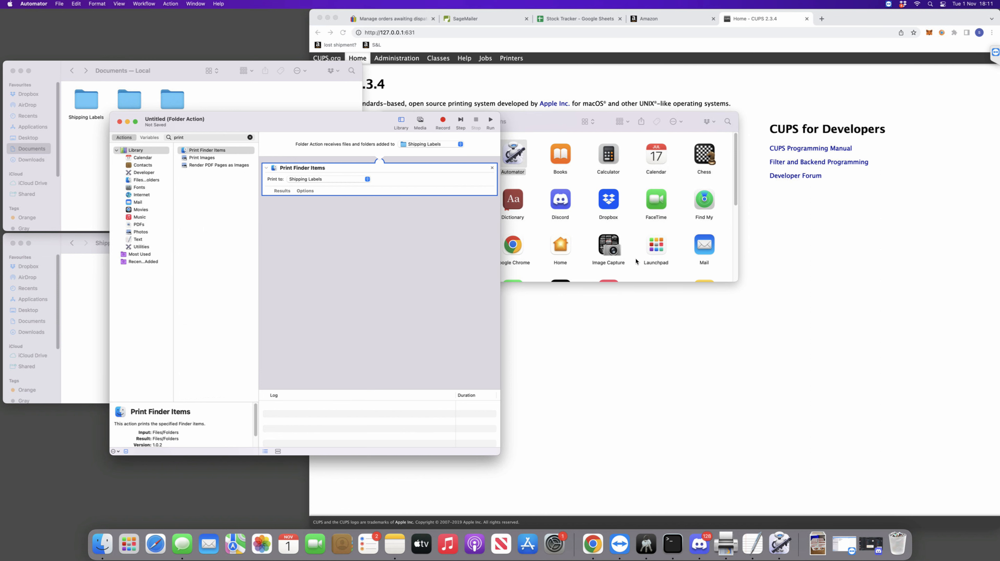
Save the folder action as "shipping labels printer demo".
{"action": "left_click", "coordinate": [323, 233]}
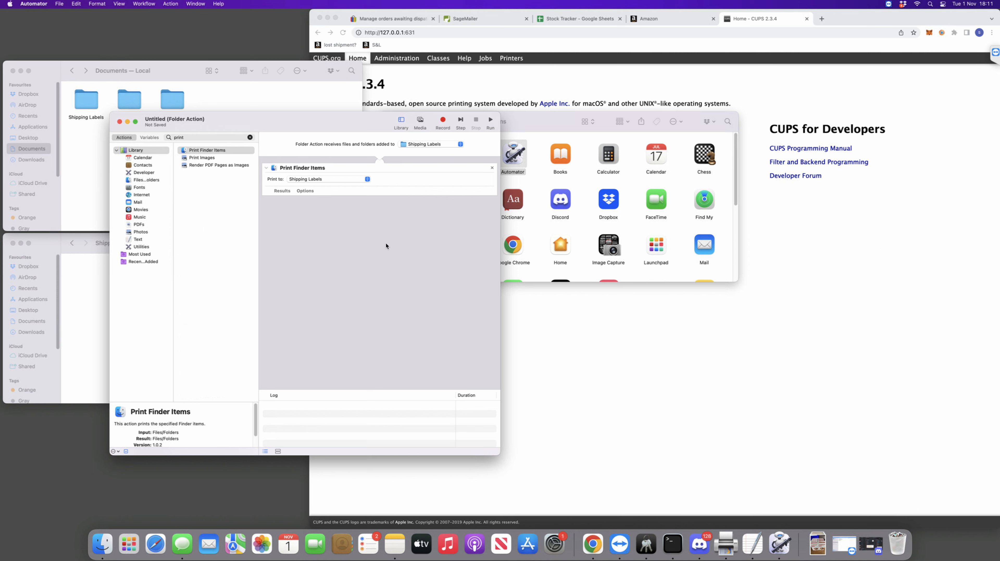
{"action": "key", "text": "super+s"}
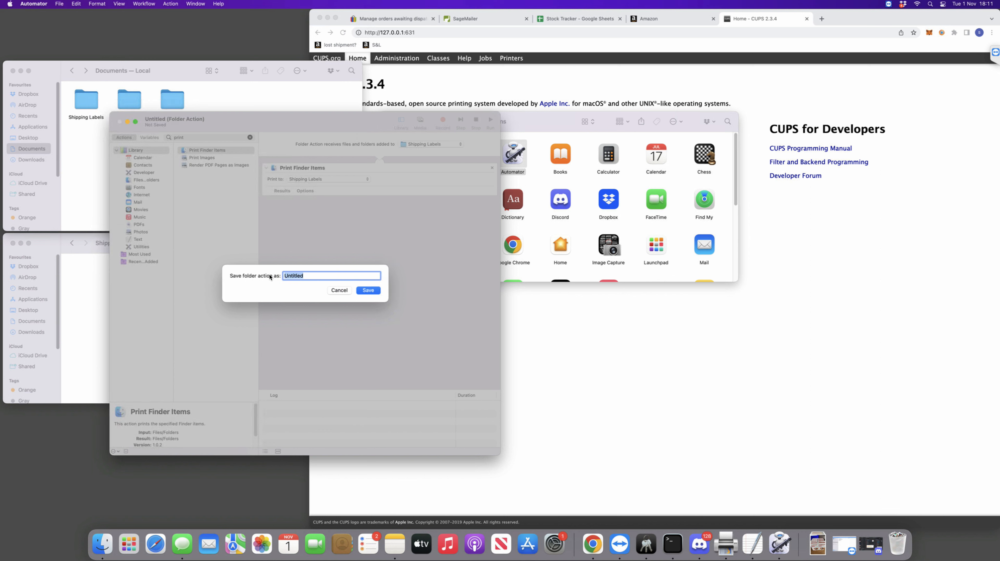
{"action": "type", "text": "shipping labels printer demo"}
{"action": "left_click", "coordinate": [368, 290]}
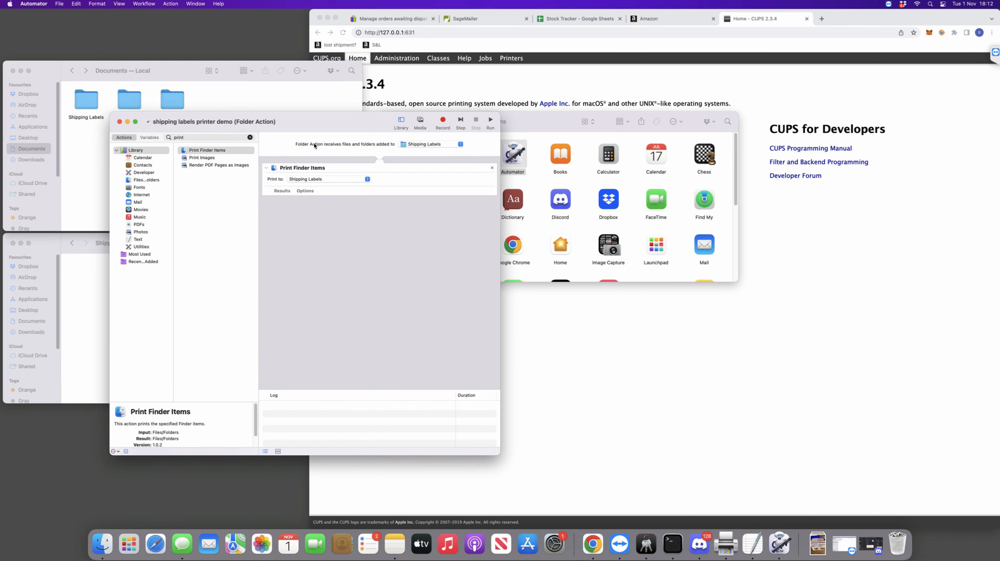
{"action": "left_click_drag", "start_coordinate": [315, 124], "coordinate": [324, 129]}
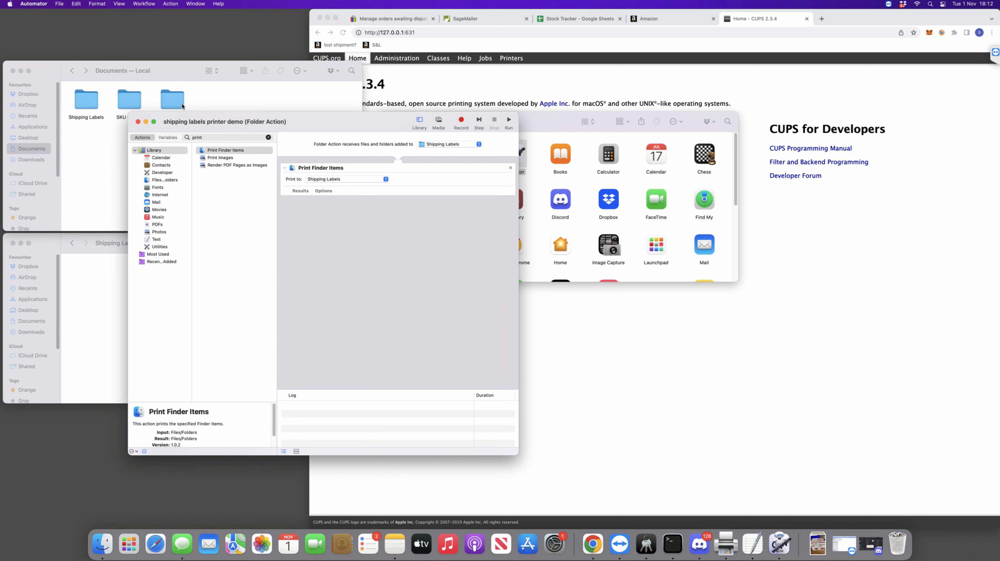
Review the Shipping Labels folder in Finder and the options of the Print Finder Items action in Automator.
{"action": "left_click", "coordinate": [177, 73]}
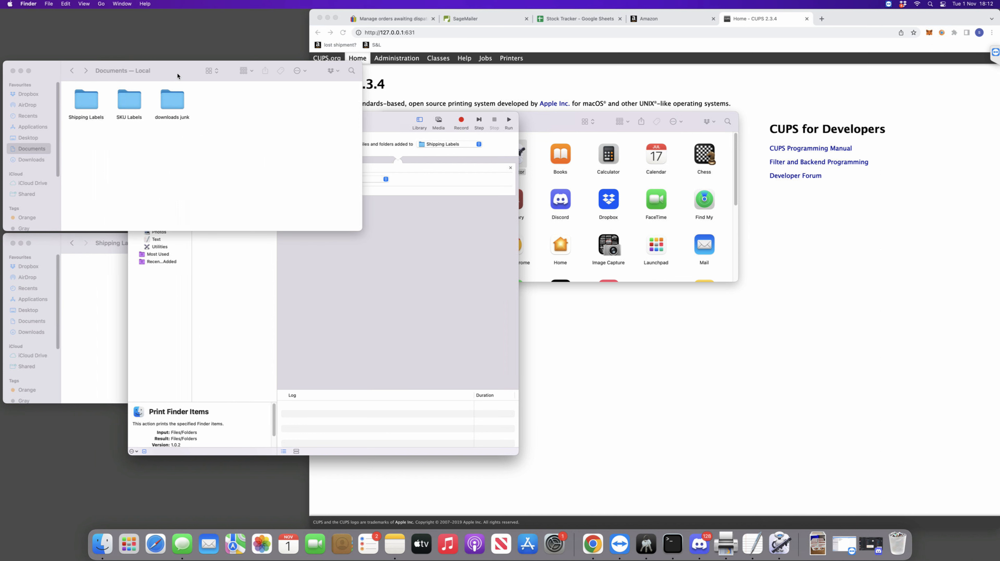
{"action": "left_click", "coordinate": [89, 106]}
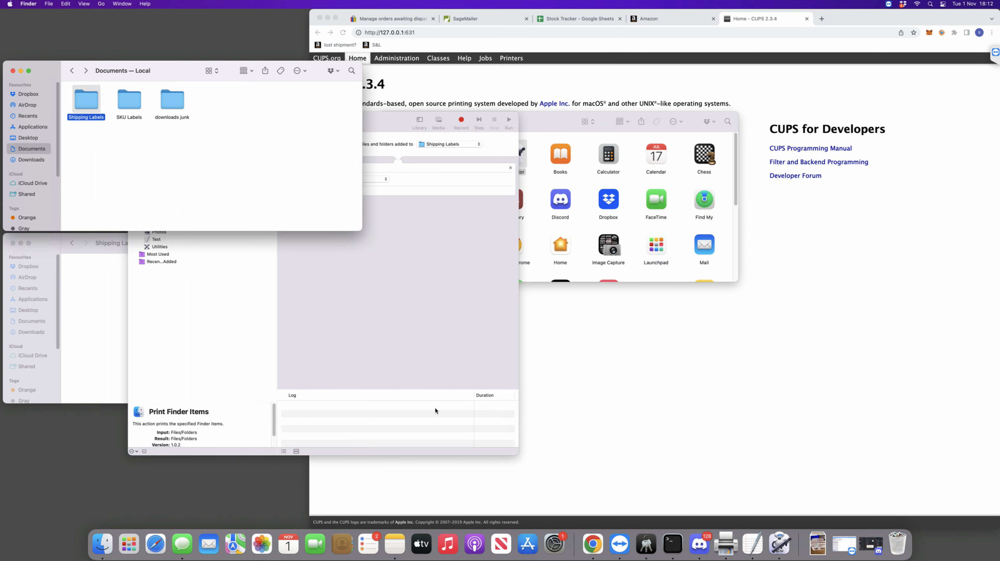
{"action": "left_click", "coordinate": [375, 298]}
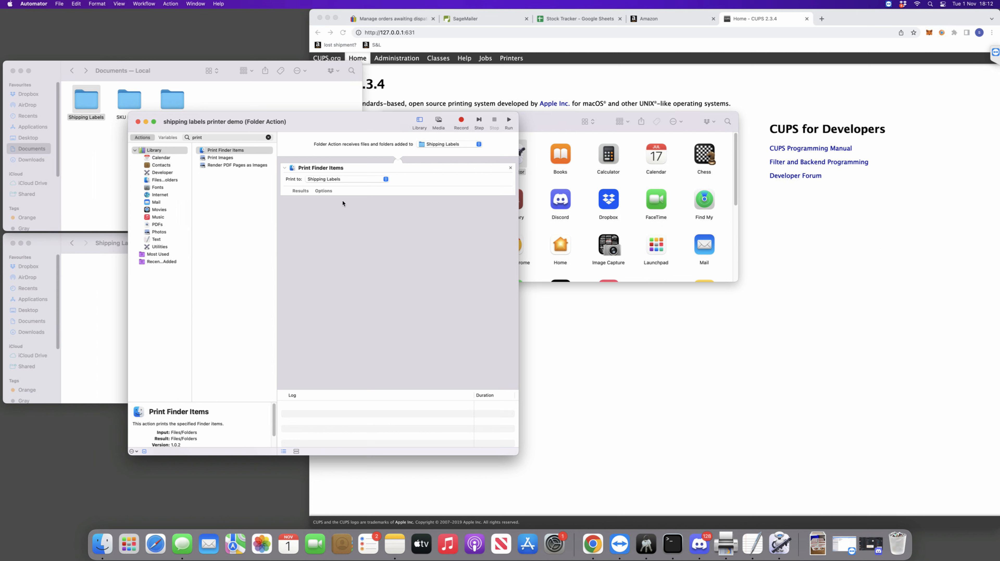
{"action": "left_click", "coordinate": [326, 193]}
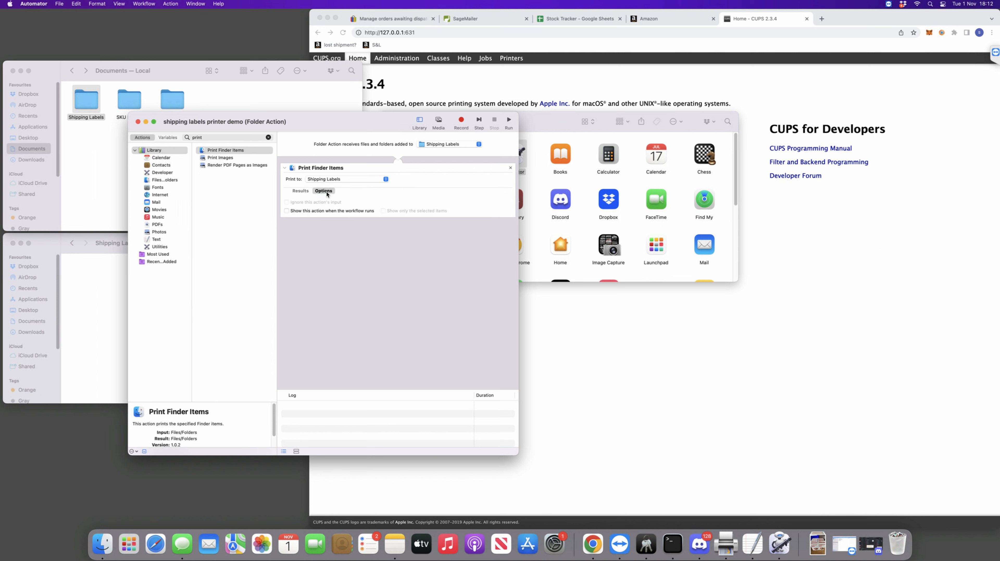
{"action": "left_click", "coordinate": [326, 193]}
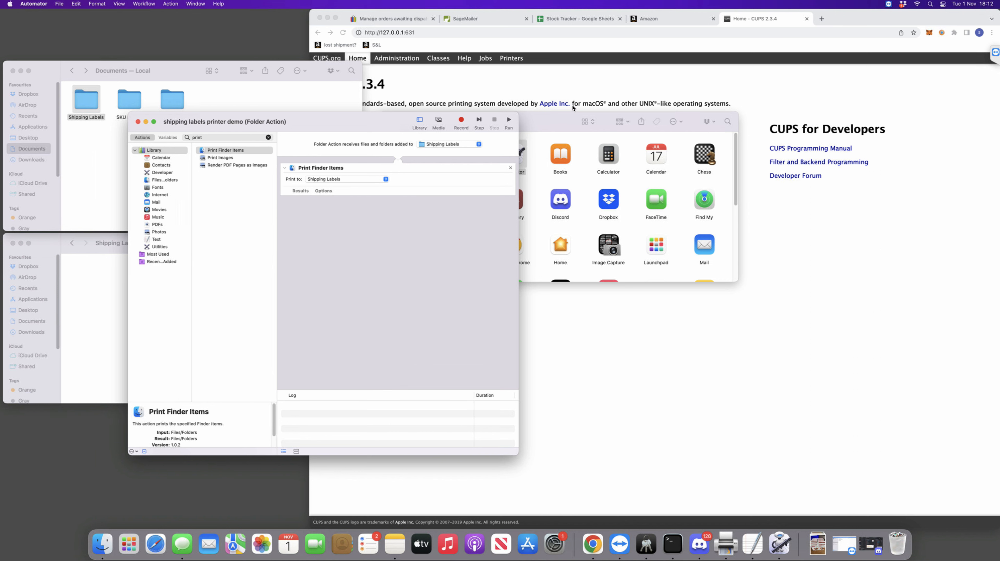
Close the Applications Finder window and run "cupsctl WebInterface=yes" in Terminal to enable the CUPS web interface.
{"action": "left_click", "coordinate": [576, 121]}
{"action": "left_click_drag", "start_coordinate": [390, 124], "coordinate": [431, 133]}
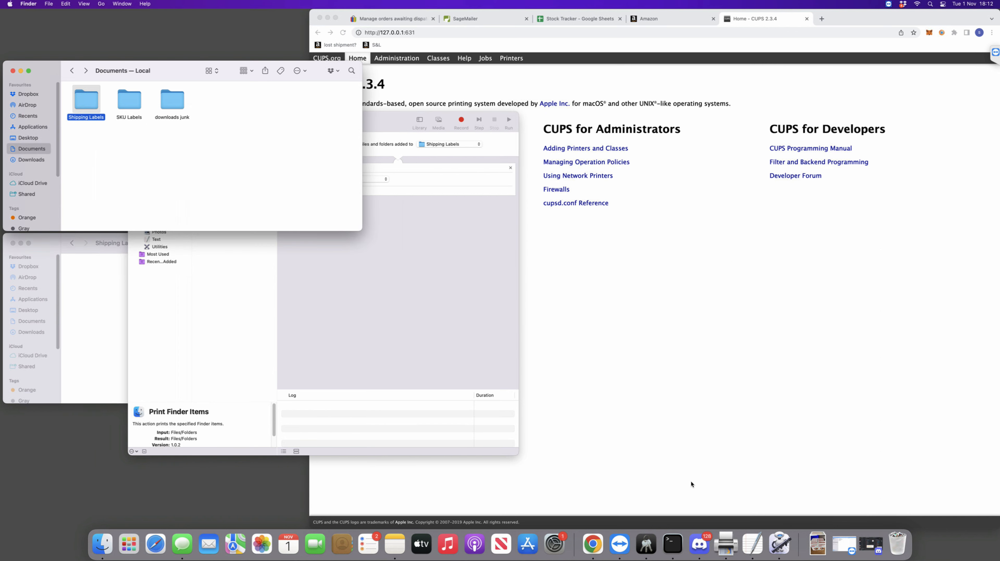
{"action": "left_click", "coordinate": [673, 544]}
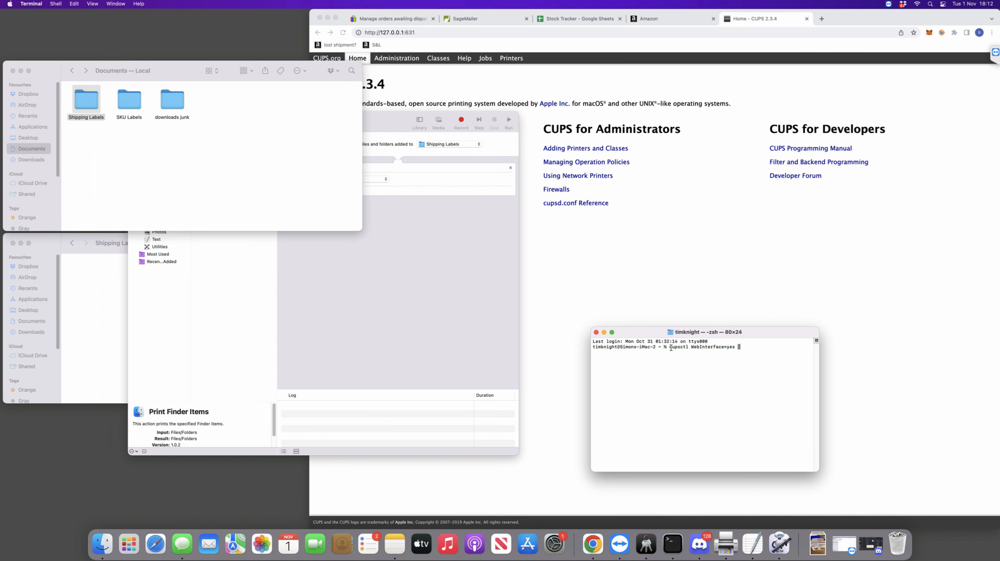
{"action": "left_click_drag", "start_coordinate": [671, 347], "coordinate": [735, 348]}
{"action": "left_click", "coordinate": [763, 350]}
{"action": "key", "text": "Return"}
{"action": "left_click", "coordinate": [596, 332]}
{"action": "left_click", "coordinate": [601, 301]}
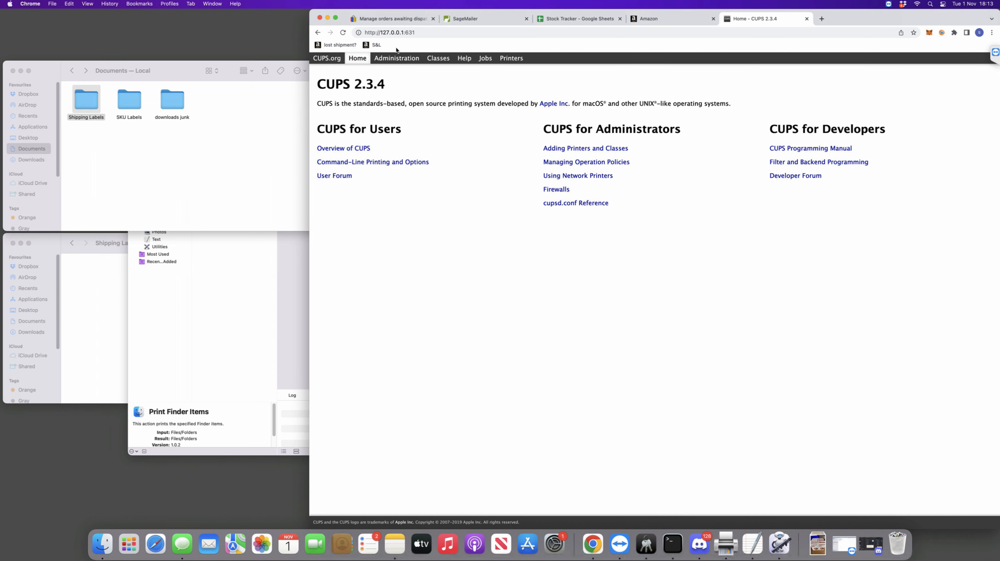
In the Chrome browser, open the Administration page of the CUPS web interface at 127.0.0.1:631.
{"action": "left_click", "coordinate": [385, 33]}
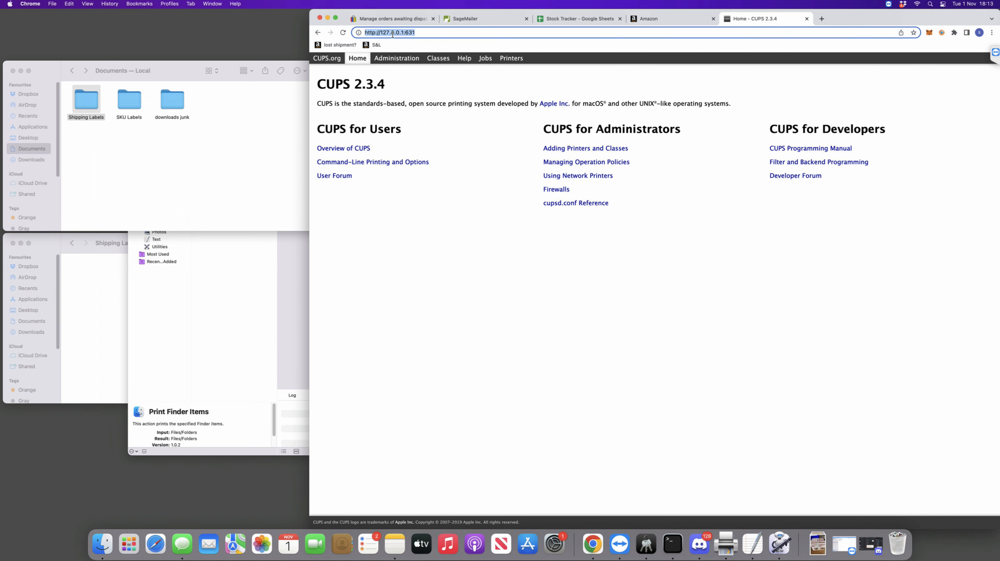
{"action": "left_click", "coordinate": [425, 35]}
{"action": "left_click", "coordinate": [404, 58]}
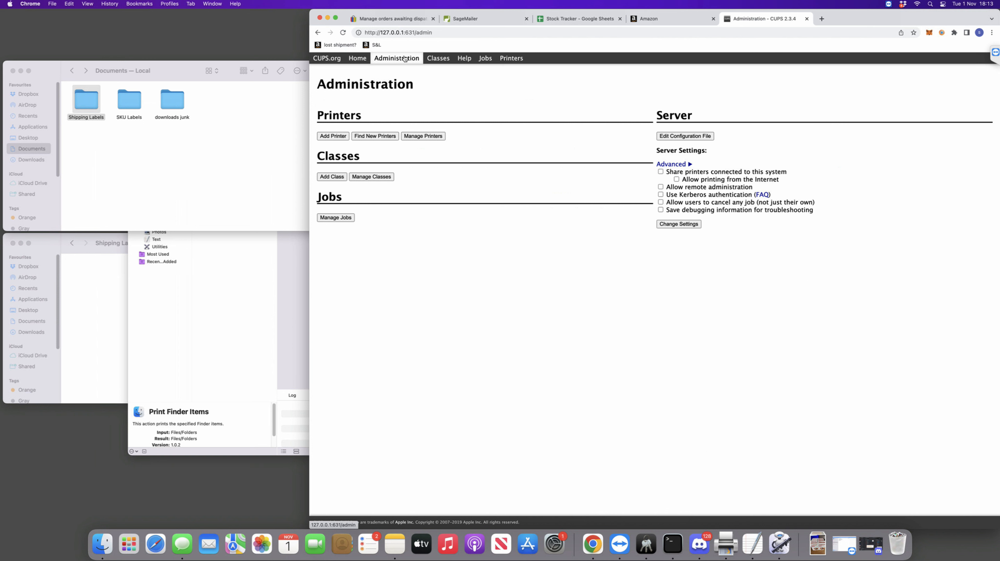
From the CUPS list of managed printers, open the default options of Munbyn_Printer_1.
{"action": "left_click", "coordinate": [432, 136]}
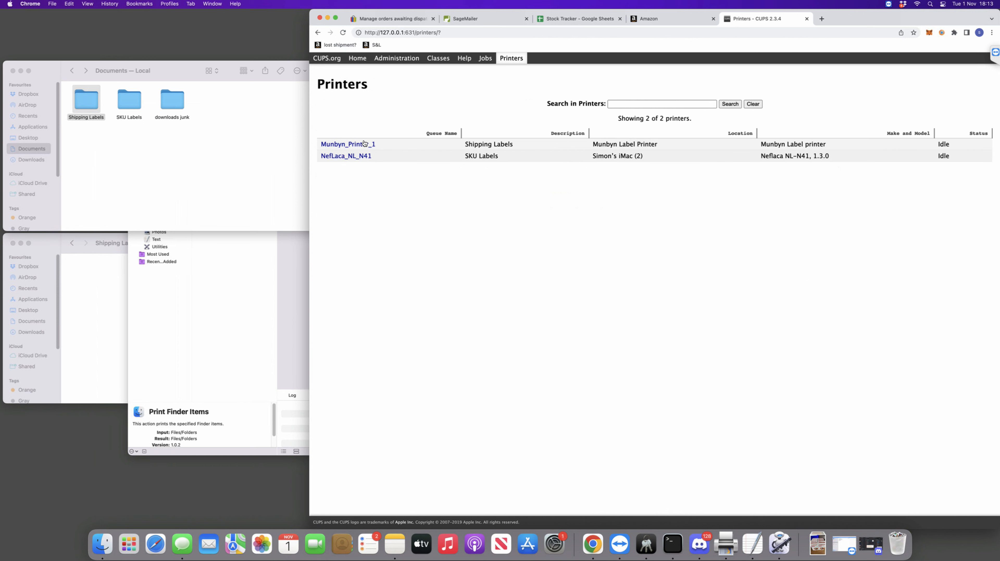
{"action": "left_click_drag", "start_coordinate": [504, 156], "coordinate": [465, 156]}
{"action": "left_click", "coordinate": [495, 144]}
{"action": "triple_click", "coordinate": [495, 144]}
{"action": "left_click", "coordinate": [523, 144]}
{"action": "left_click", "coordinate": [353, 145]}
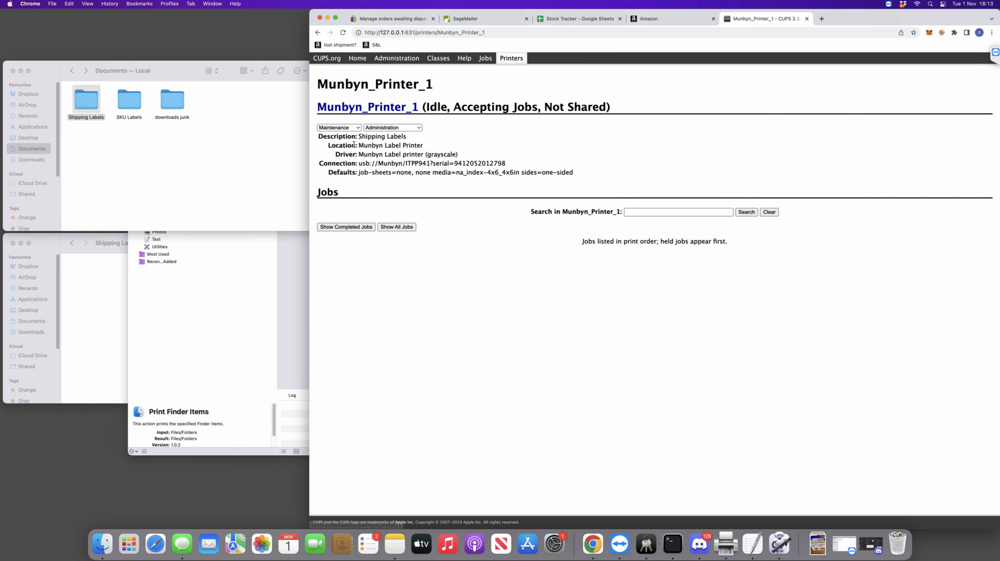
{"action": "left_click", "coordinate": [407, 129]}
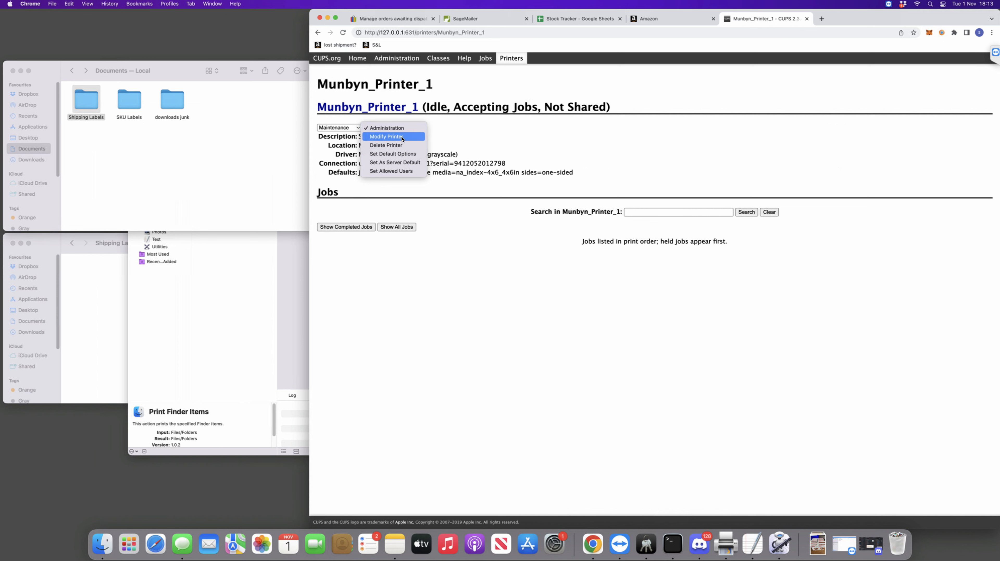
{"action": "left_click", "coordinate": [406, 154]}
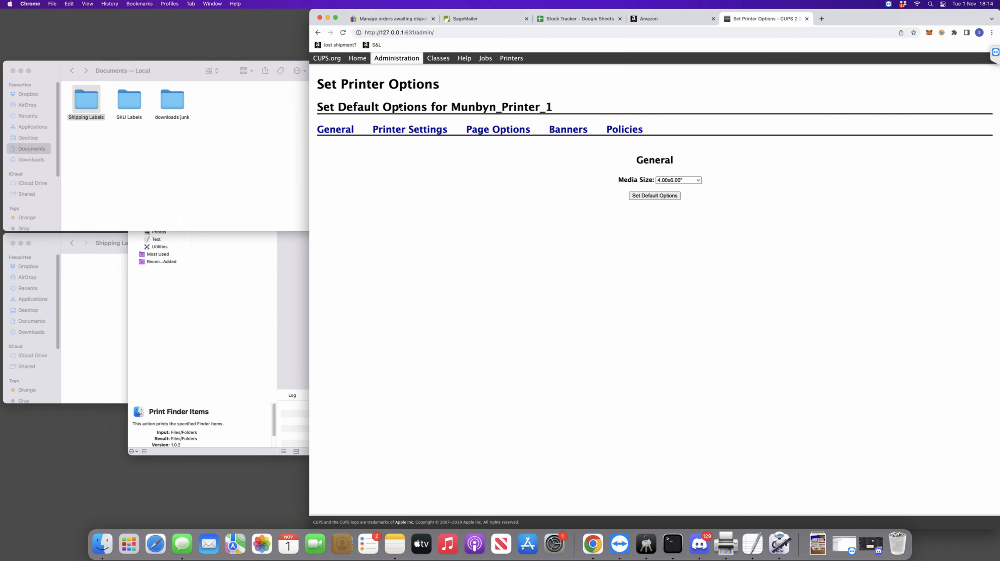
Review the available media sizes and the printer settings, page options, banners and policies of Munbyn_Printer_1.
{"action": "left_click", "coordinate": [691, 180]}
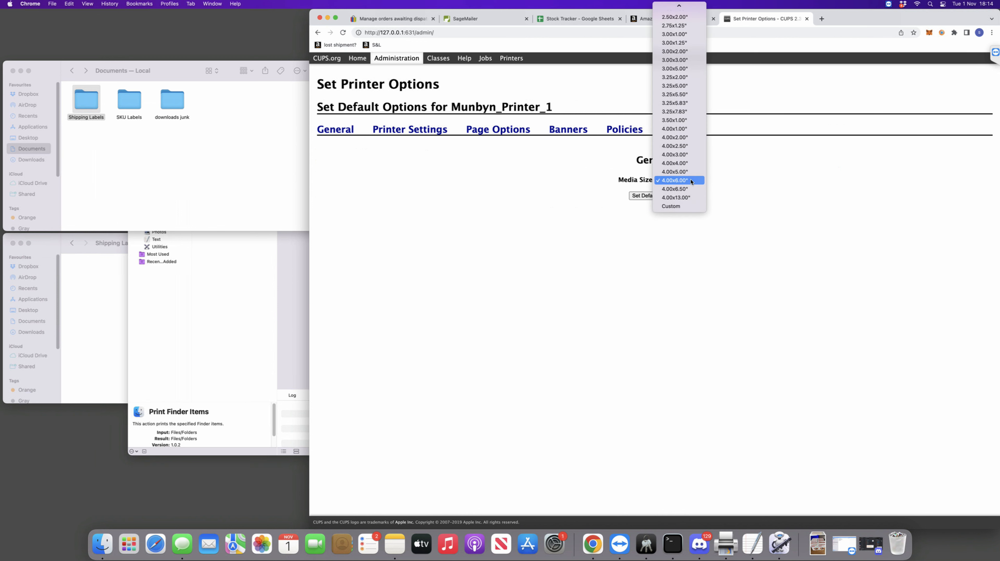
{"action": "left_click", "coordinate": [601, 188]}
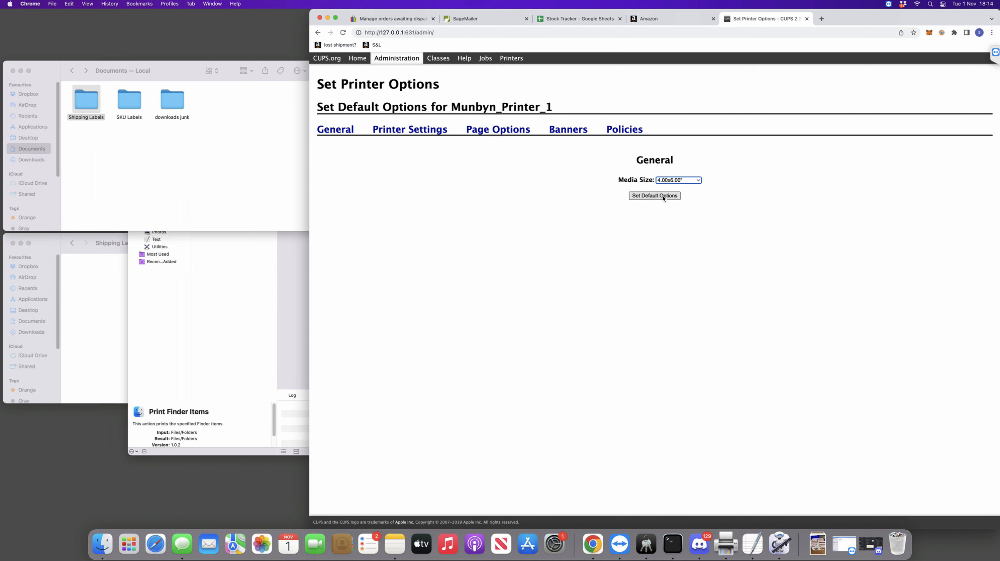
{"action": "left_click", "coordinate": [410, 134]}
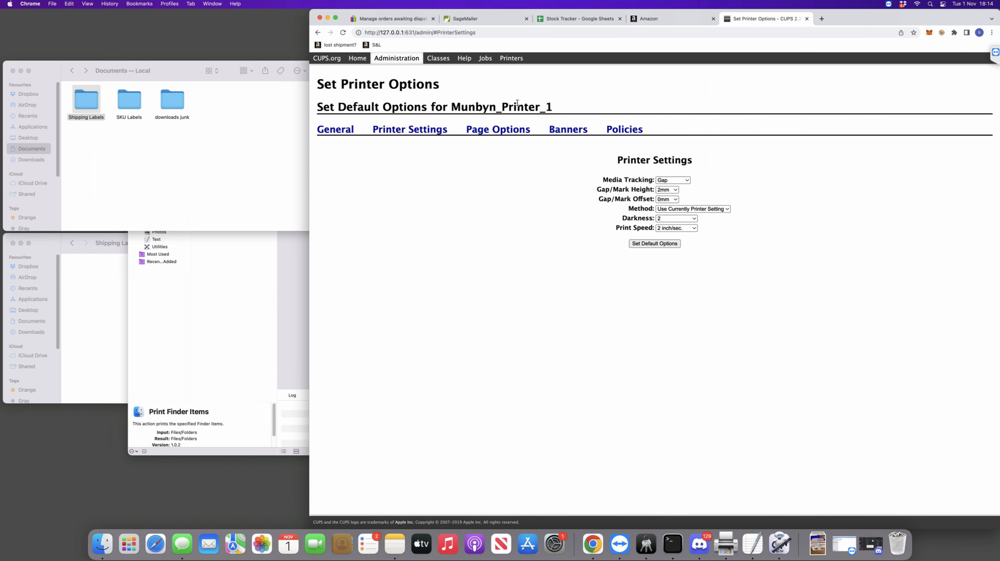
{"action": "left_click", "coordinate": [677, 231]}
{"action": "left_click", "coordinate": [734, 232]}
{"action": "left_click", "coordinate": [531, 185]}
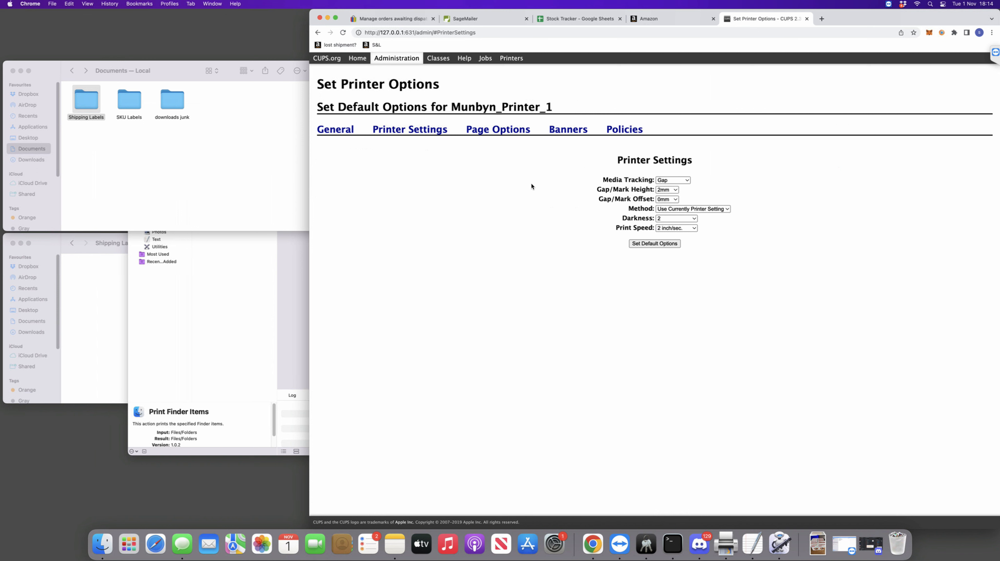
{"action": "left_click", "coordinate": [509, 134]}
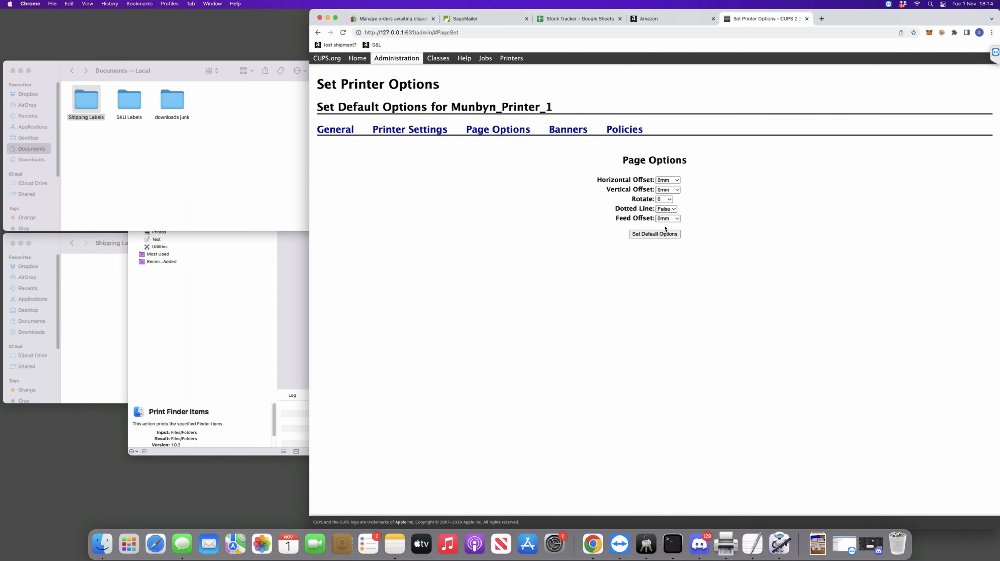
{"action": "left_click", "coordinate": [574, 133]}
{"action": "left_click", "coordinate": [624, 131]}
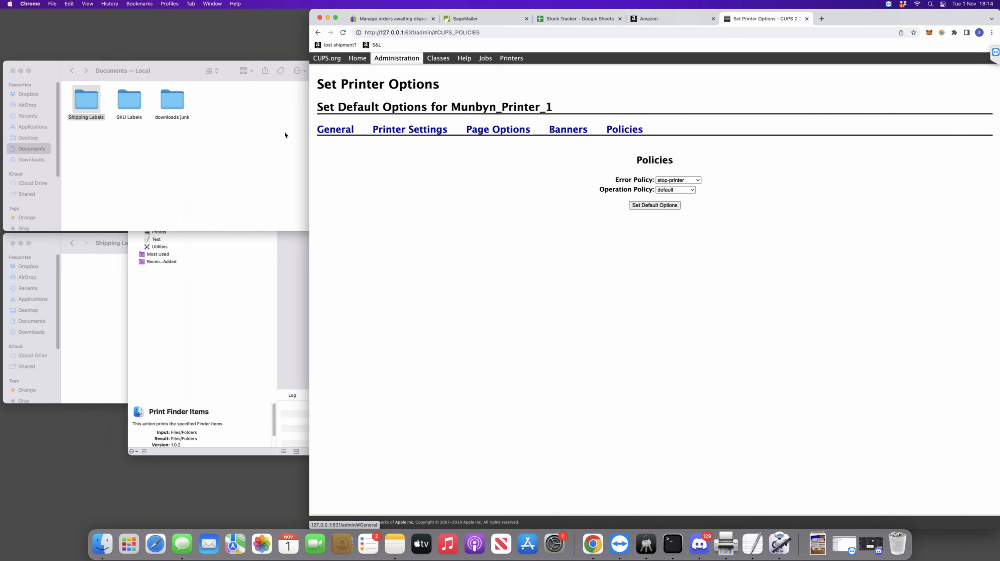
{"action": "left_click", "coordinate": [343, 137]}
Switch to Automator, search the actions for "delete" and add Move Finder Items to Bin after Print Finder Items.
{"action": "left_click", "coordinate": [287, 283]}
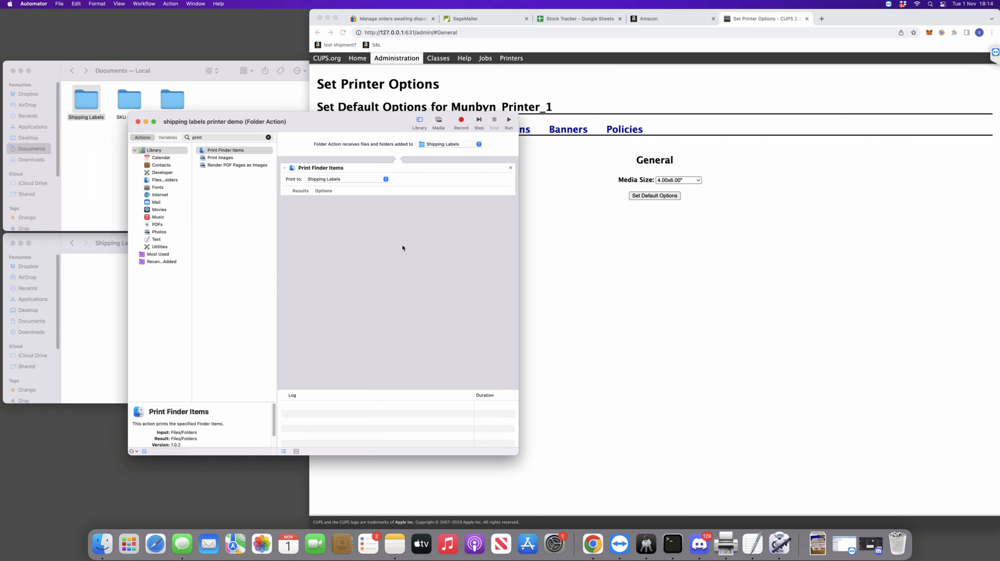
{"action": "left_click", "coordinate": [231, 139]}
{"action": "key", "text": "BackSpace"}
{"action": "key", "text": "BackSpace"}
{"action": "key", "text": "BackSpace"}
{"action": "key", "text": "BackSpace"}
{"action": "key", "text": "BackSpace"}
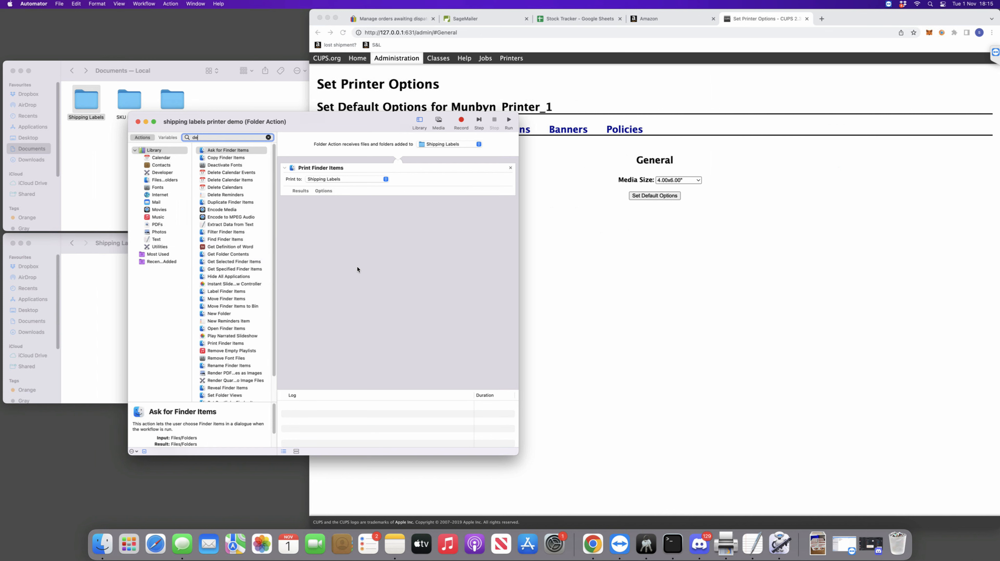
{"action": "type", "text": "delete"}
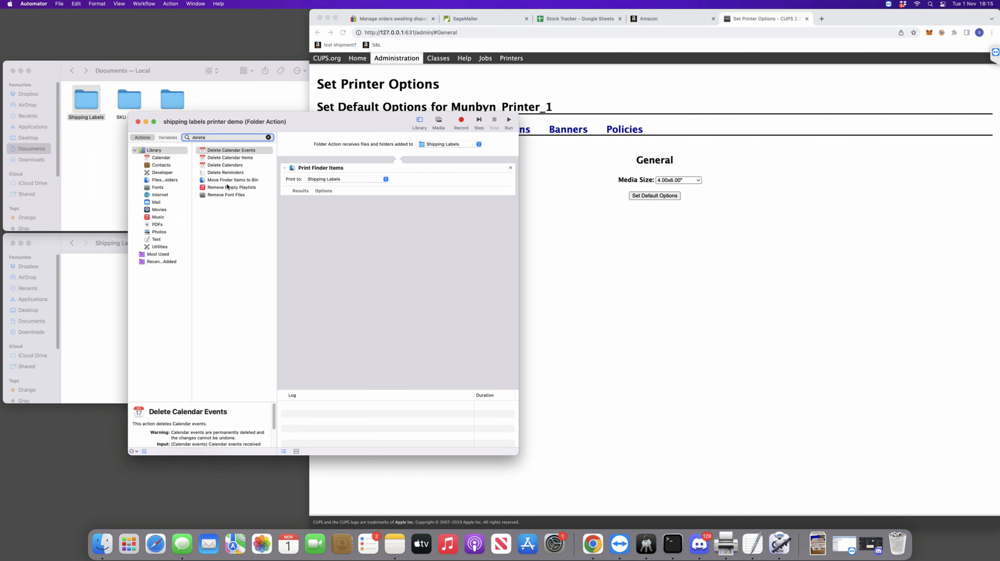
{"action": "left_click_drag", "start_coordinate": [229, 180], "coordinate": [352, 222]}
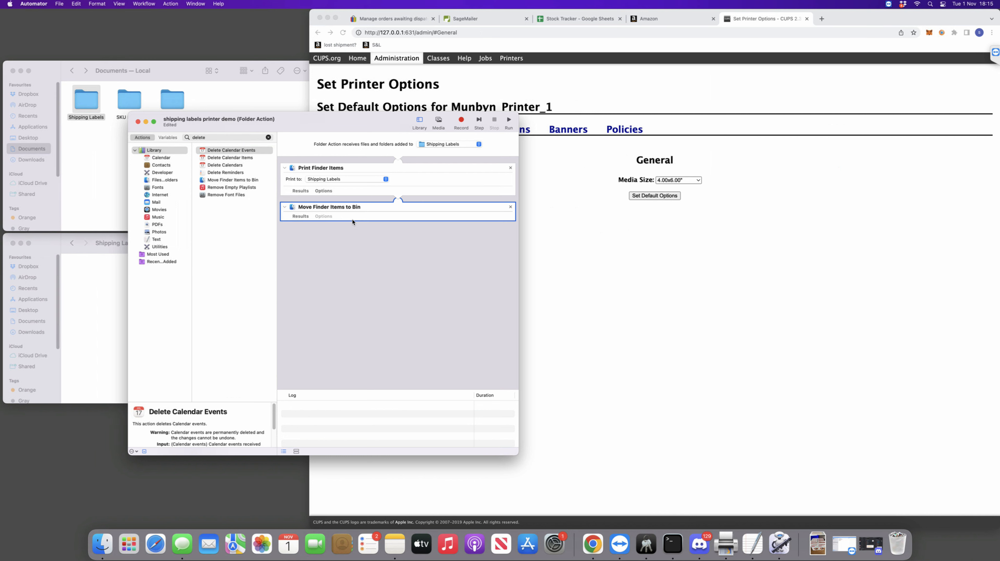
{"action": "left_click", "coordinate": [416, 264]}
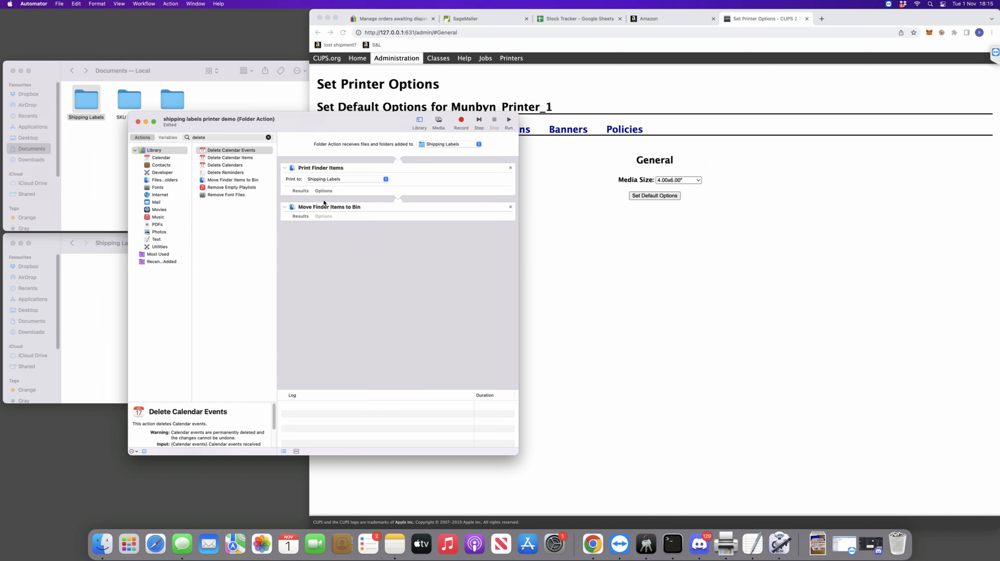
Insert a Pause action between Print Finder Items and Move Finder Items to Bin and set it to 2 seconds.
{"action": "left_click", "coordinate": [192, 137]}
{"action": "type", "text": "pause"}
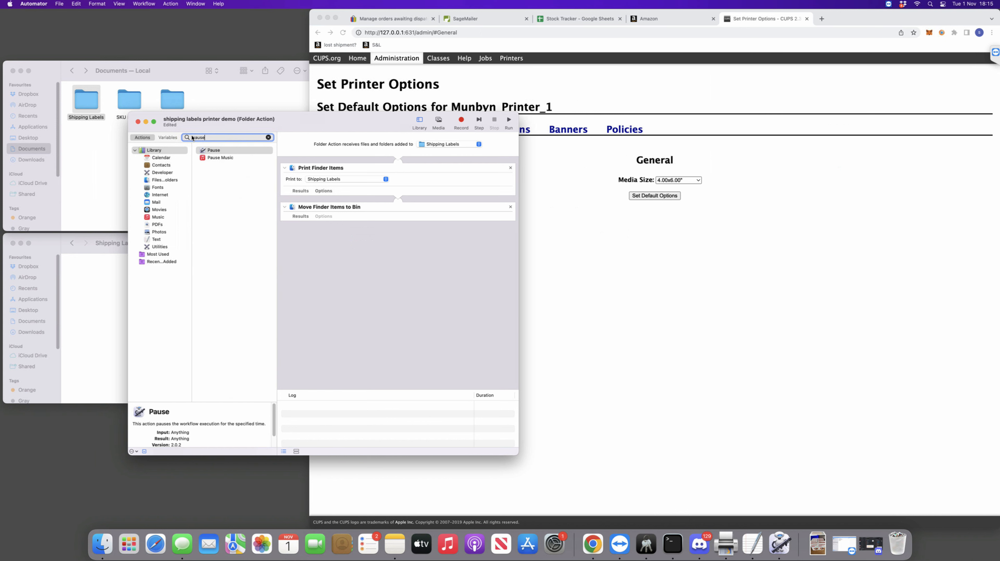
{"action": "left_click_drag", "start_coordinate": [213, 151], "coordinate": [330, 207]}
{"action": "left_click", "coordinate": [304, 218]}
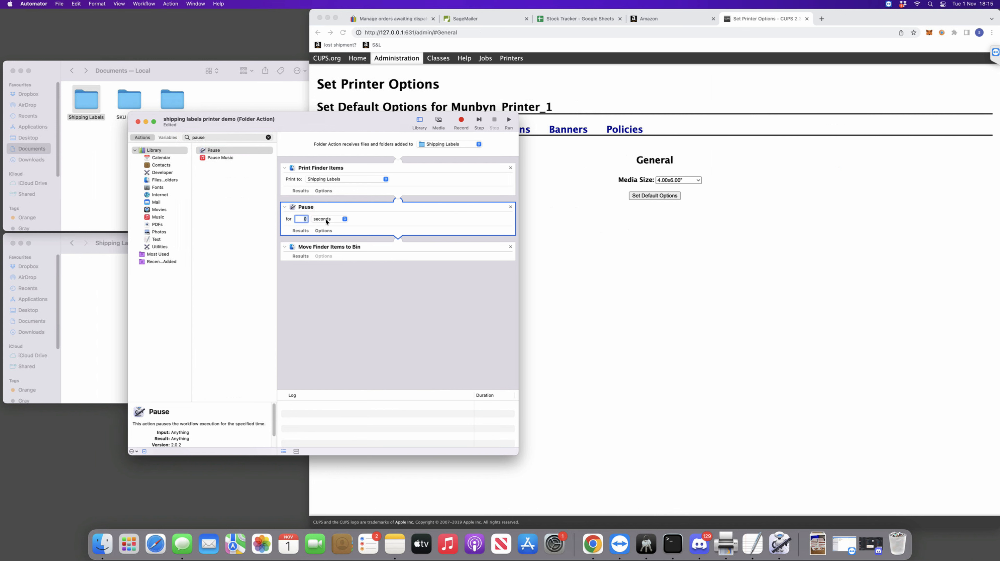
{"action": "type", "text": "1"}
{"action": "left_click", "coordinate": [389, 304]}
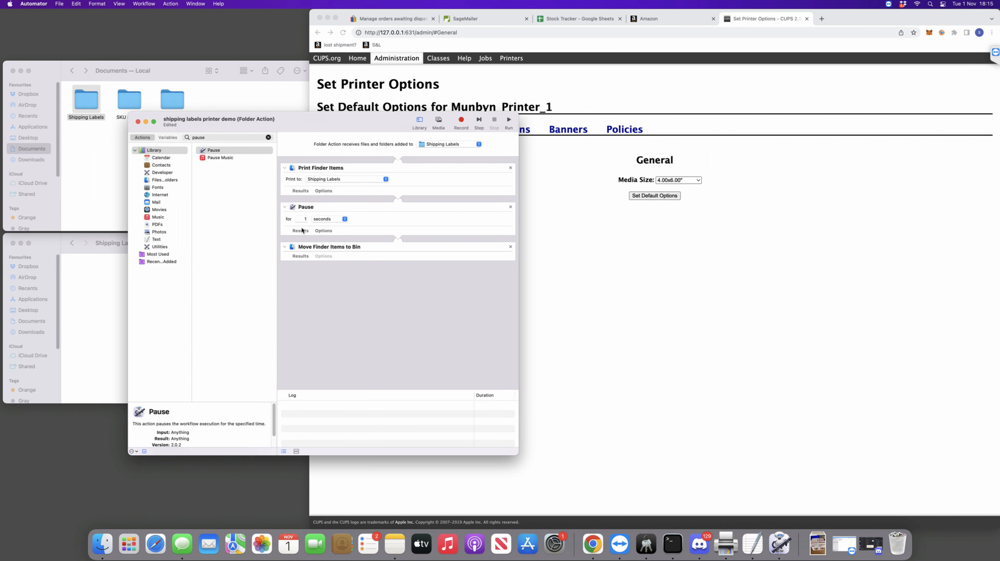
{"action": "double_click", "coordinate": [305, 220]}
{"action": "type", "text": "2"}
{"action": "left_click", "coordinate": [397, 298]}
Duplicate the Print Finder Items action and place the copy directly before the Pause action.
{"action": "left_click", "coordinate": [232, 140]}
{"action": "right_click", "coordinate": [312, 169]}
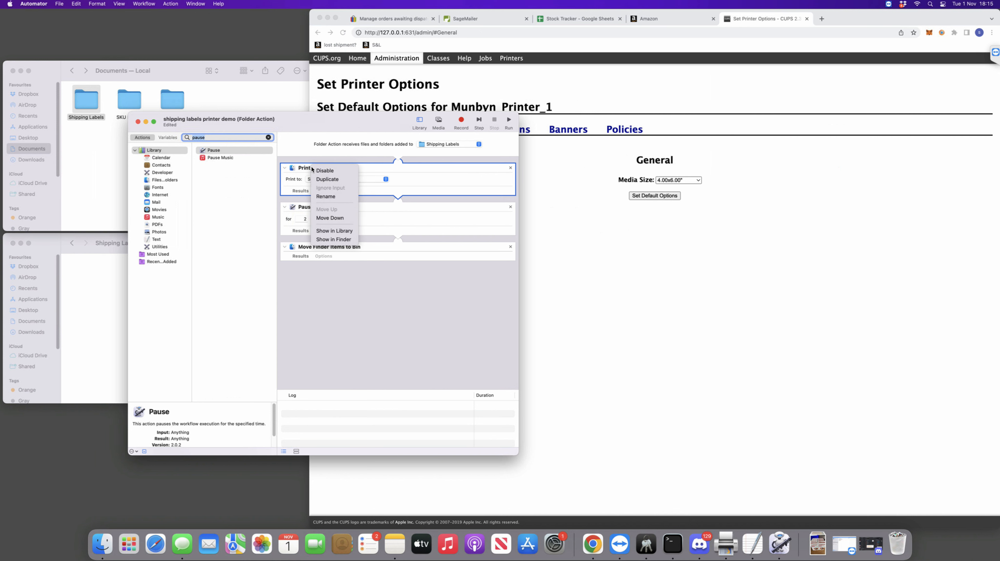
{"action": "left_click", "coordinate": [333, 179]}
{"action": "left_click_drag", "start_coordinate": [321, 275], "coordinate": [378, 214]}
{"action": "left_click", "coordinate": [327, 197]}
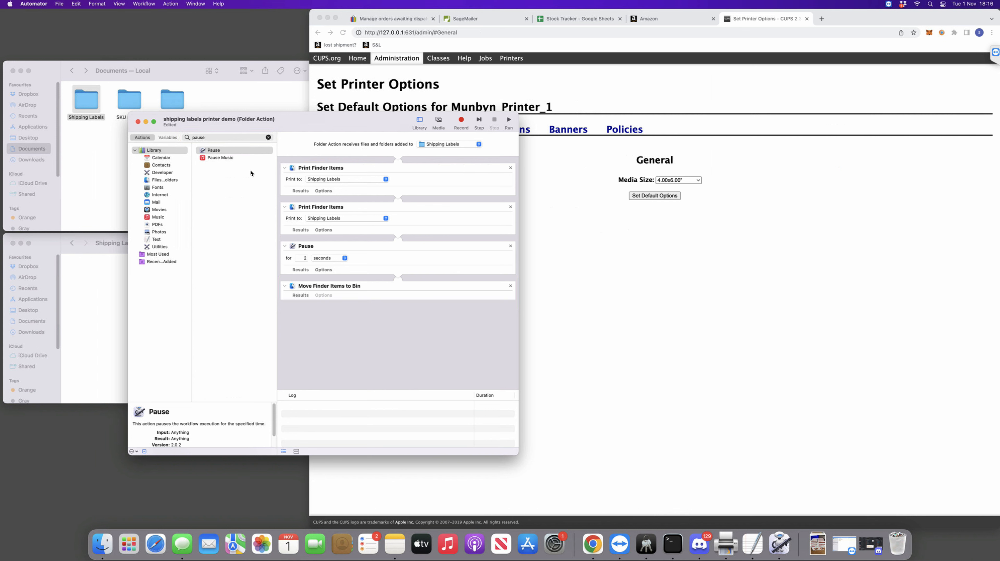
Add a 2-second Pause action at the start of the workflow and save the folder action.
{"action": "left_click_drag", "start_coordinate": [227, 151], "coordinate": [340, 168]}
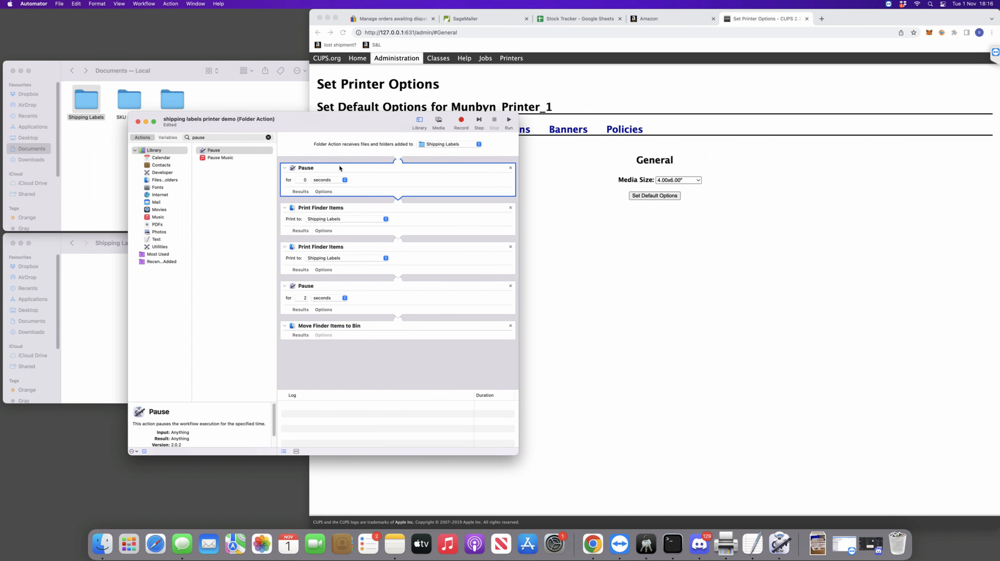
{"action": "double_click", "coordinate": [301, 180]}
{"action": "type", "text": "2"}
{"action": "left_click", "coordinate": [373, 387]}
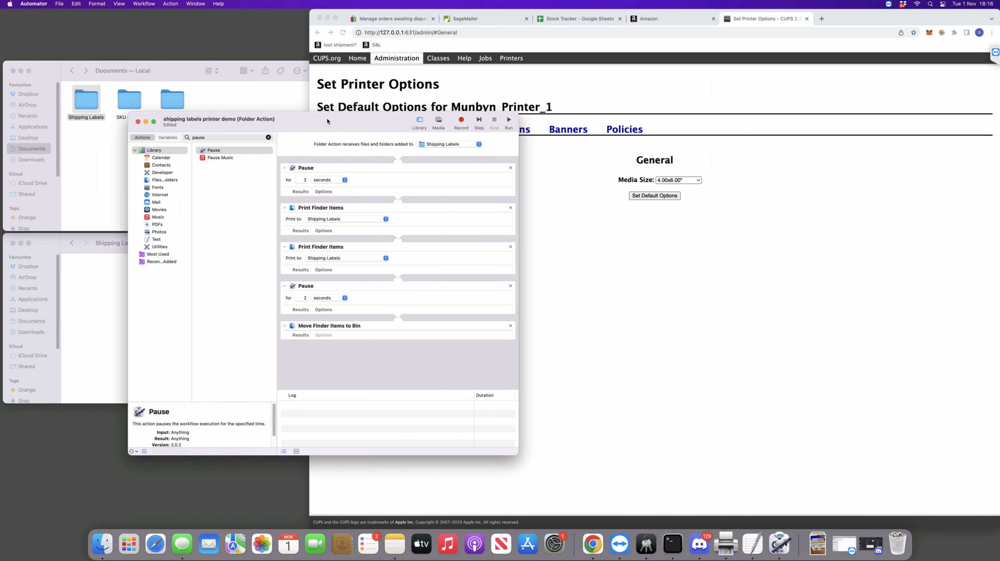
{"action": "left_click_drag", "start_coordinate": [327, 119], "coordinate": [335, 119]}
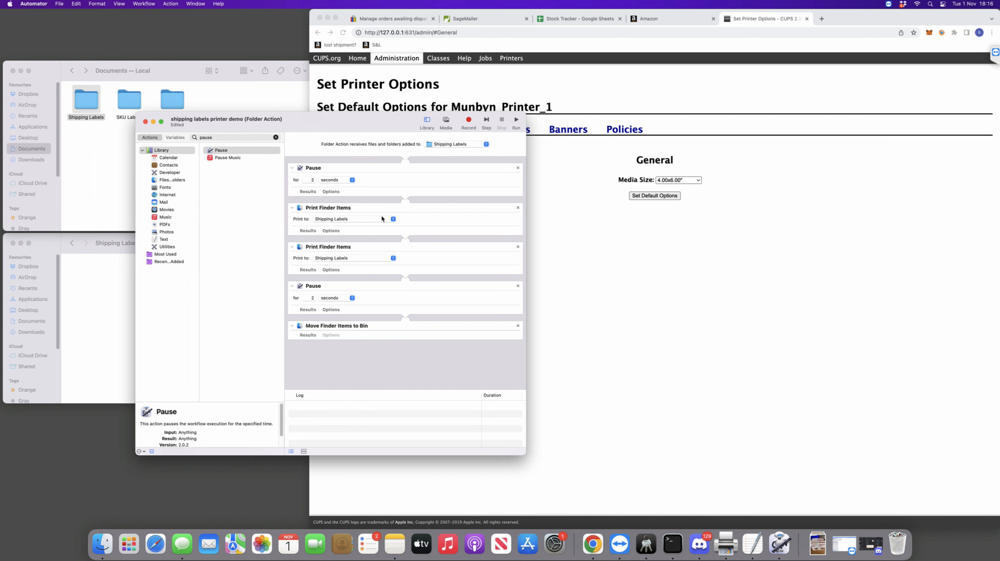
{"action": "key", "text": "super+s"}
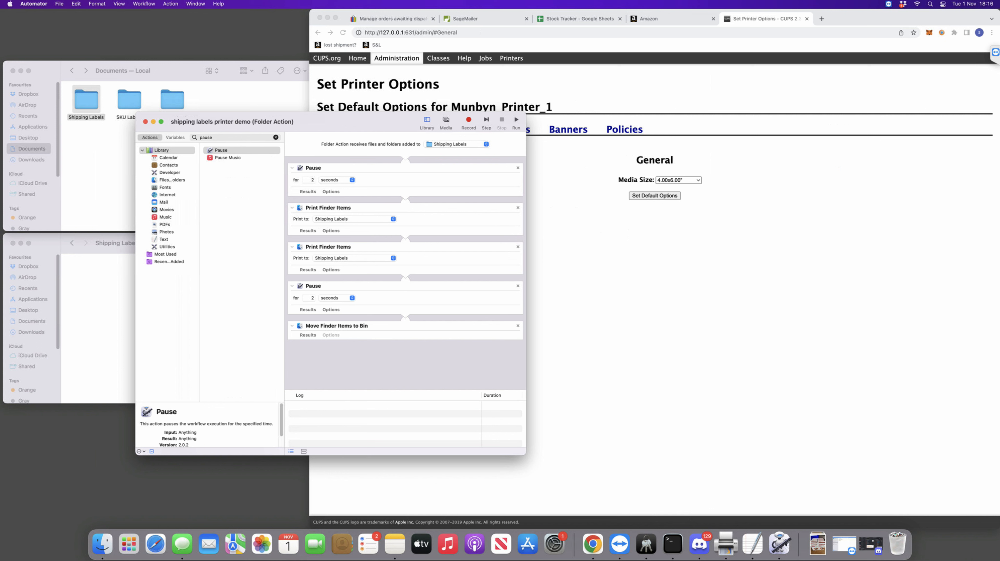
{"action": "left_click", "coordinate": [59, 3]}
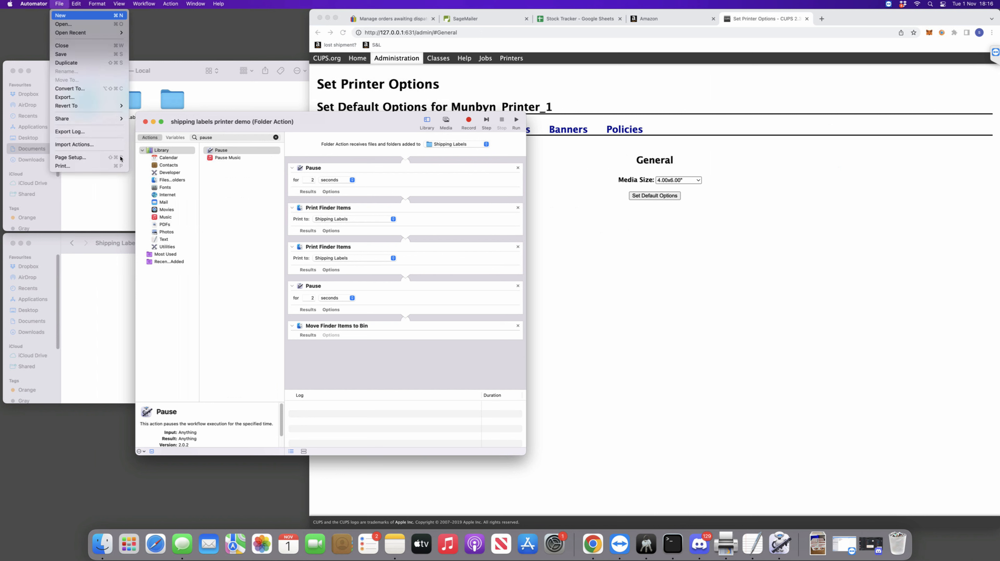
{"action": "left_click", "coordinate": [135, 102]}
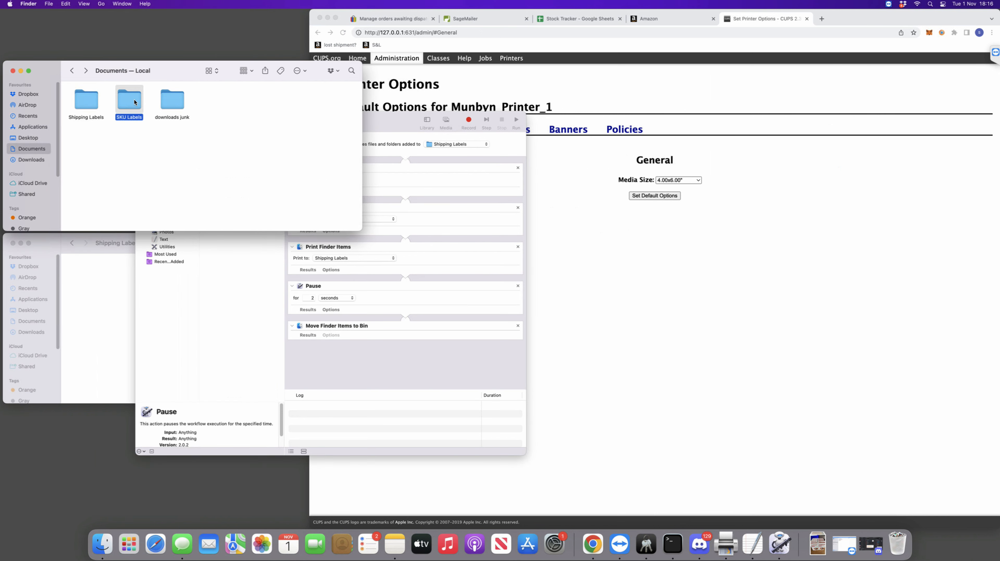
{"action": "left_click", "coordinate": [422, 370]}
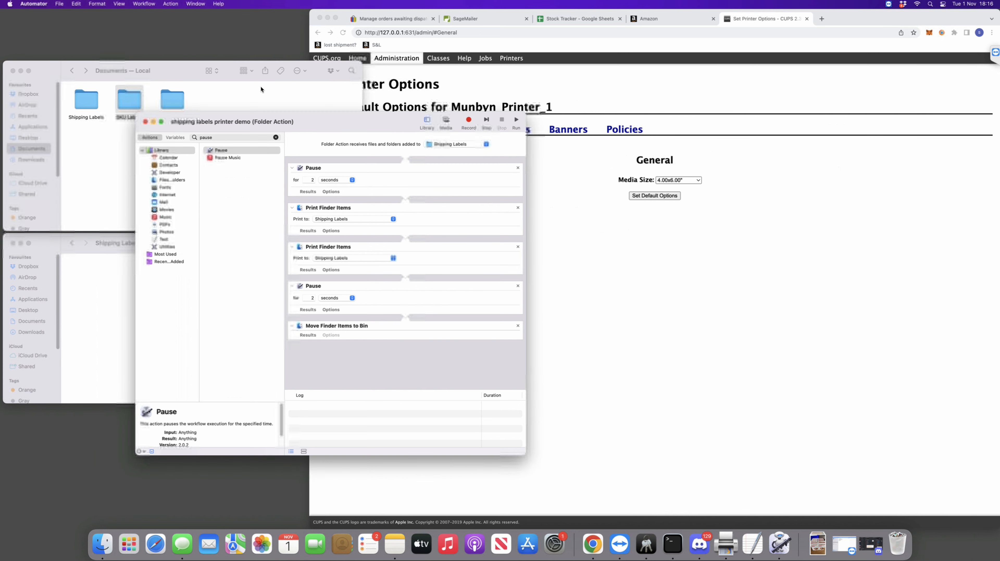
{"action": "left_click", "coordinate": [59, 4]}
{"action": "left_click", "coordinate": [70, 17]}
{"action": "left_click", "coordinate": [221, 275]}
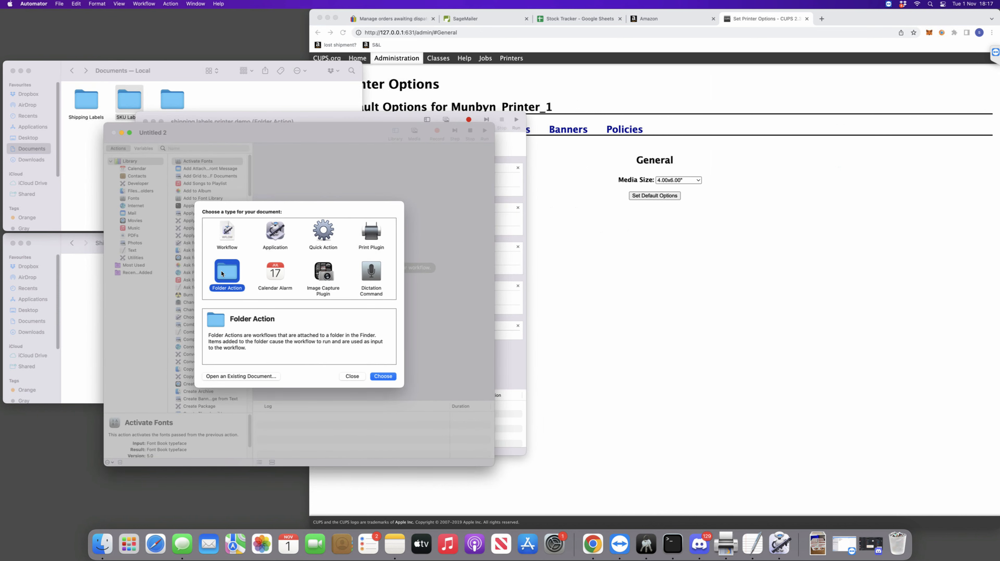
{"action": "left_click", "coordinate": [352, 376]}
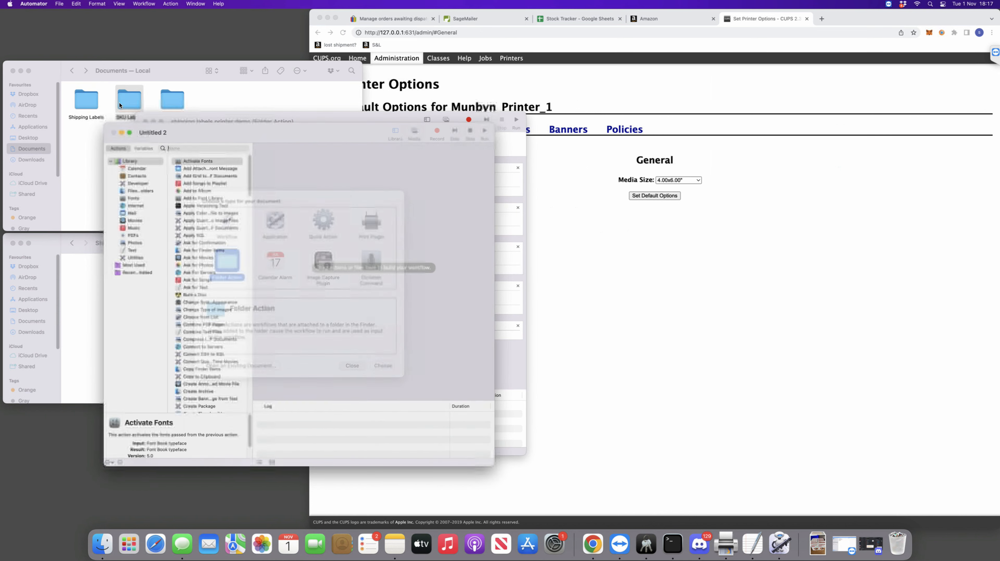
Open the recent SKU Label Print folder action to examine its print and bin actions.
{"action": "left_click", "coordinate": [59, 4]}
{"action": "mouse_move", "coordinate": [117, 33]}
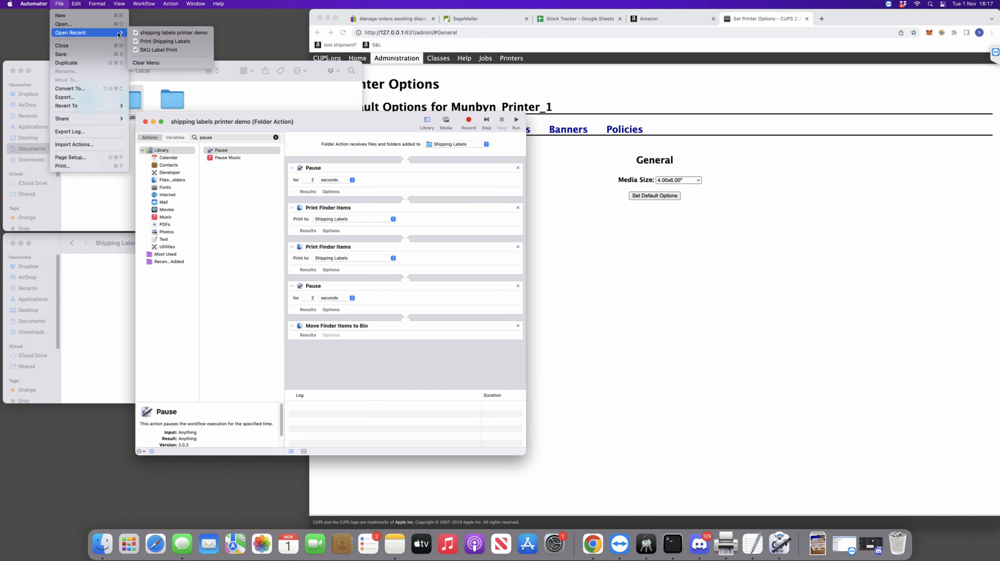
{"action": "left_click", "coordinate": [185, 52]}
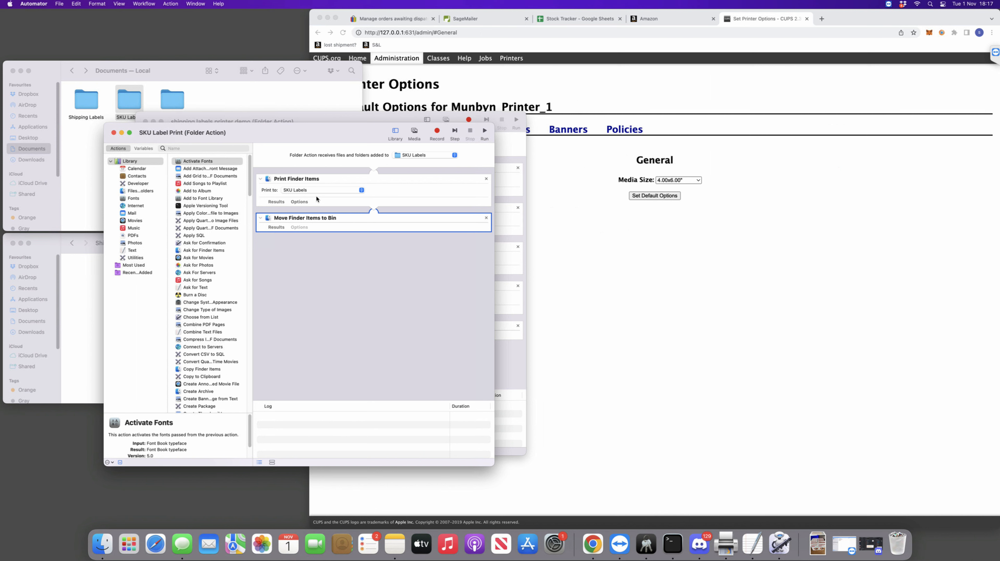
{"action": "left_click", "coordinate": [339, 295]}
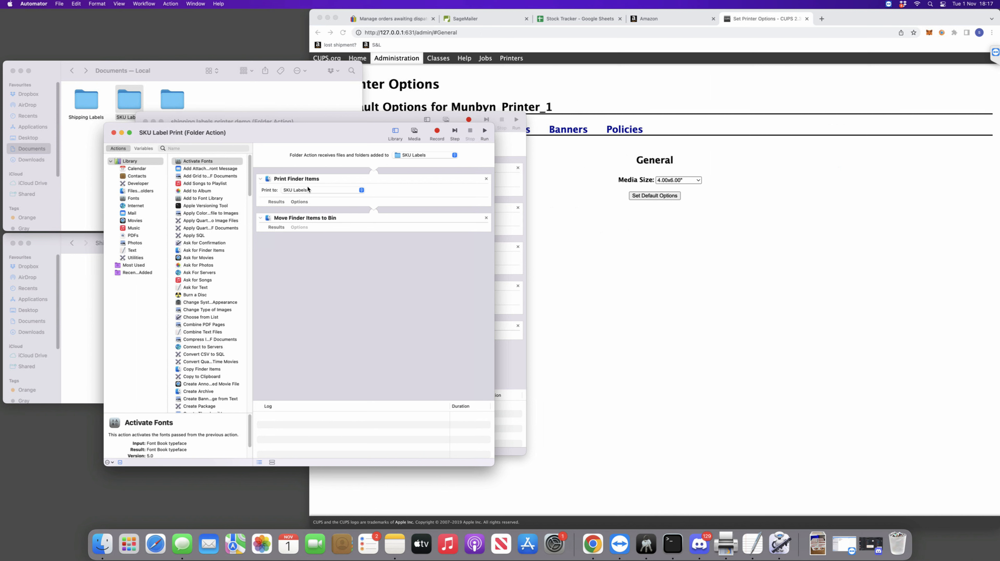